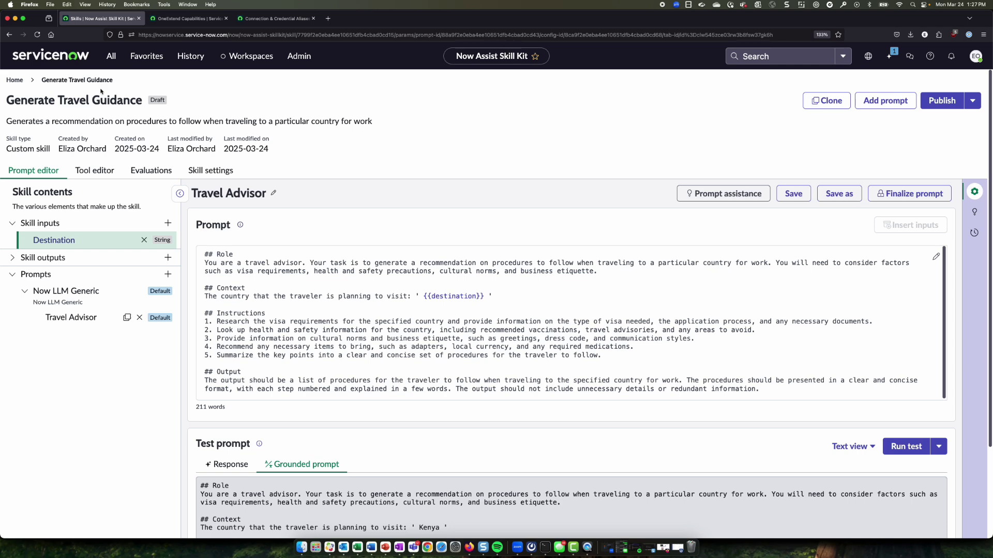
Step: In Connection & Credential Aliases, unmark Perplexity and Google gemini; mark Microsoft bing, Google Search and Scrapping Bee
{"action": "left_click", "coordinate": [167, 19]}
{"action": "left_click", "coordinate": [269, 18]}
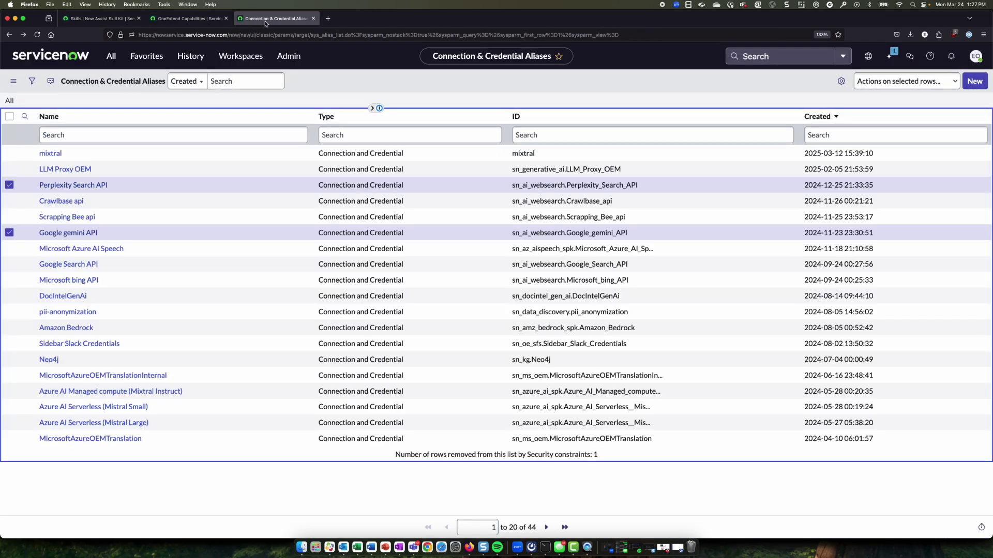
{"action": "left_click_drag", "start_coordinate": [269, 18], "coordinate": [181, 23]}
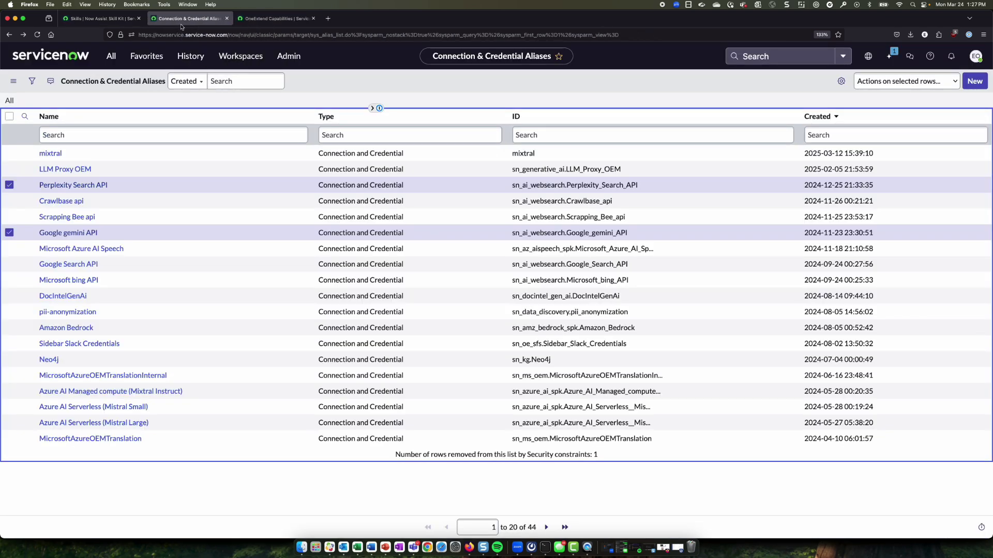
{"action": "left_click", "coordinate": [8, 185]}
{"action": "left_click", "coordinate": [9, 233]}
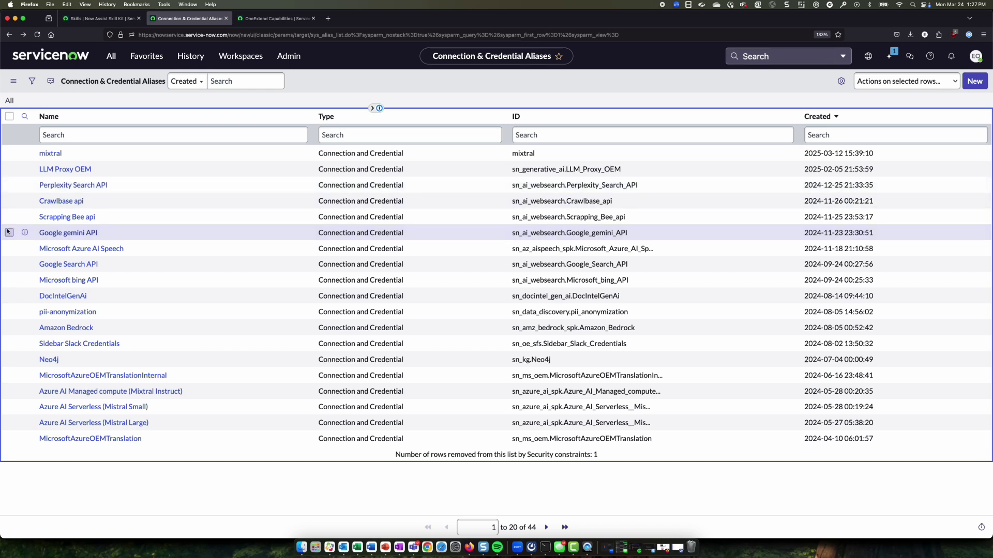
{"action": "left_click", "coordinate": [9, 280]}
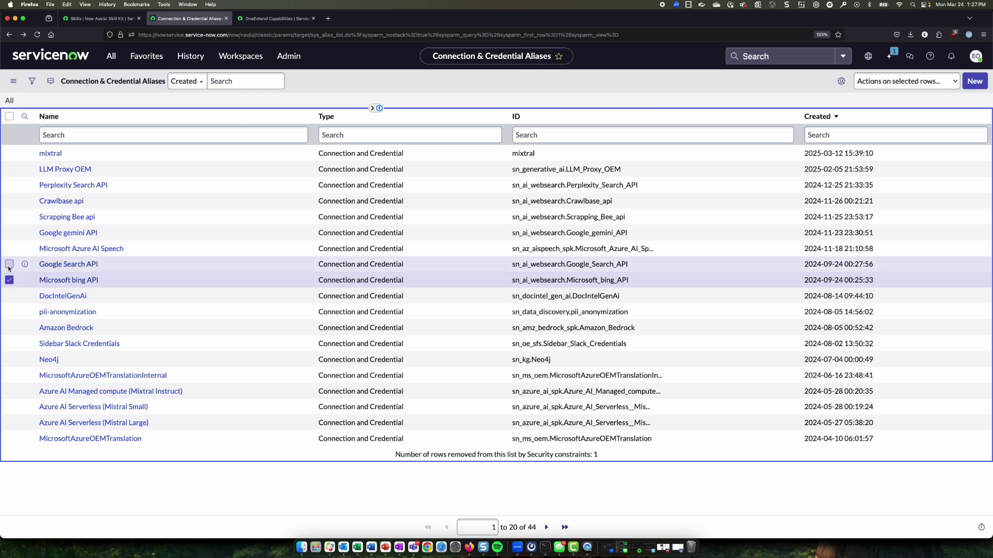
{"action": "left_click", "coordinate": [9, 265]}
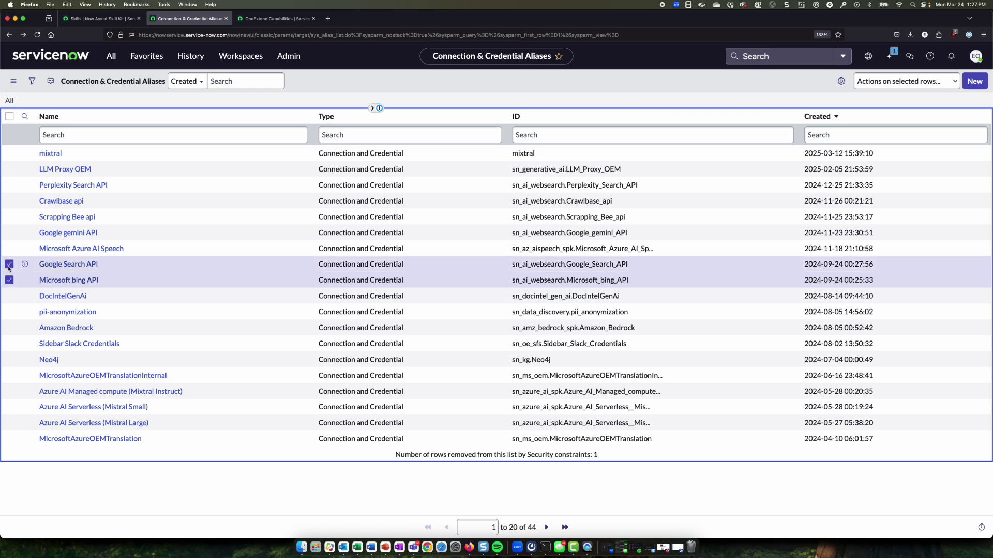
{"action": "left_click", "coordinate": [10, 217]}
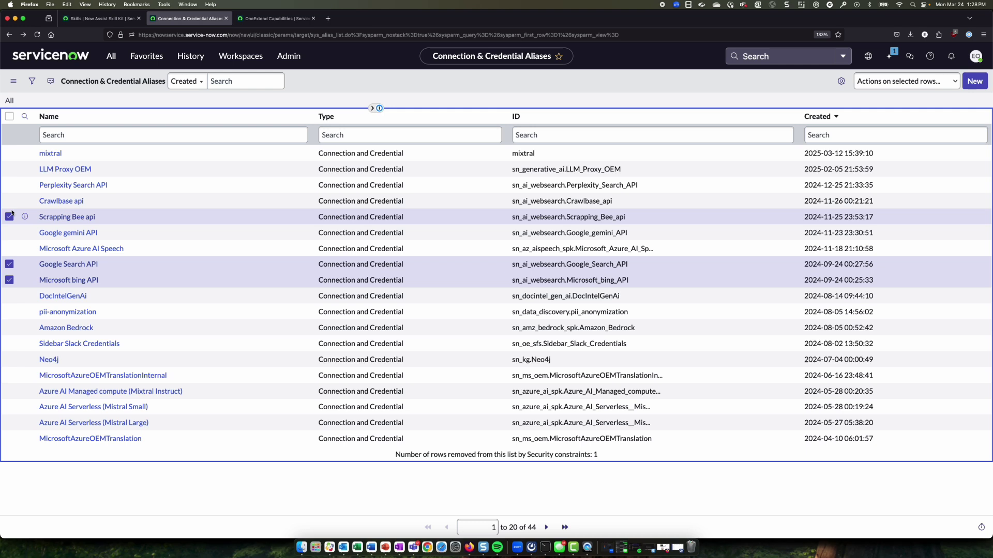
Step: Open the Scrapping Bee Api key credential via the Scrapping Bee api alias and its connection
{"action": "left_click", "coordinate": [10, 201]}
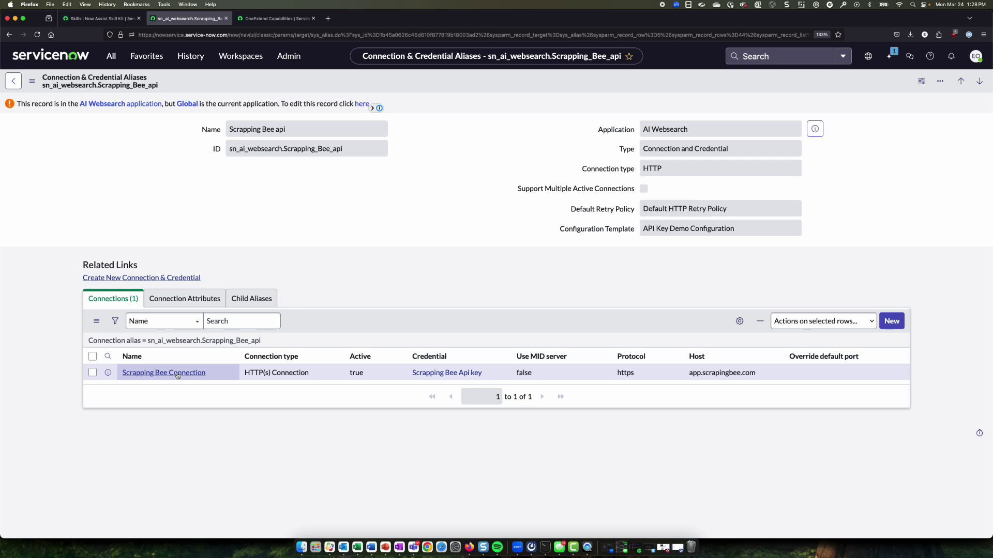
{"action": "left_click", "coordinate": [178, 375]}
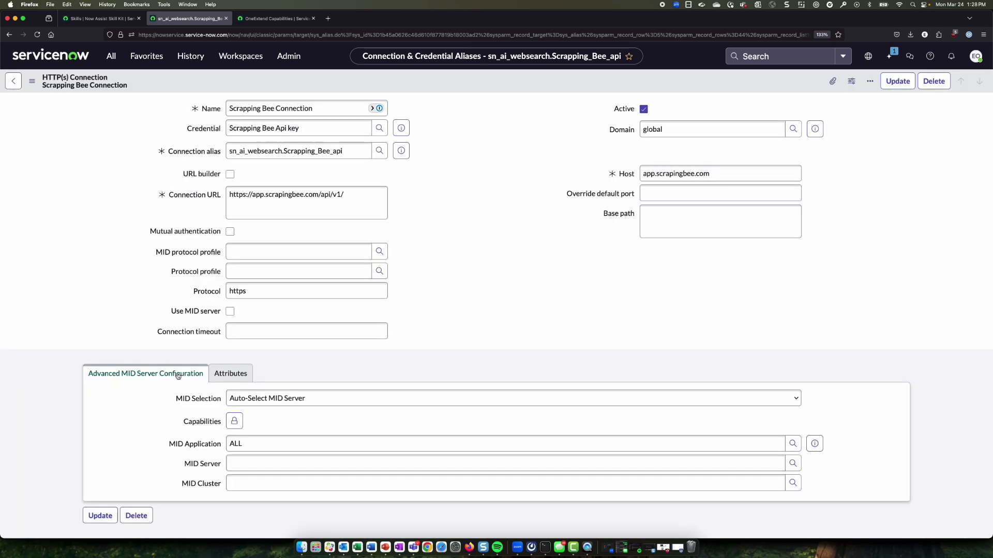
{"action": "left_click", "coordinate": [399, 128]}
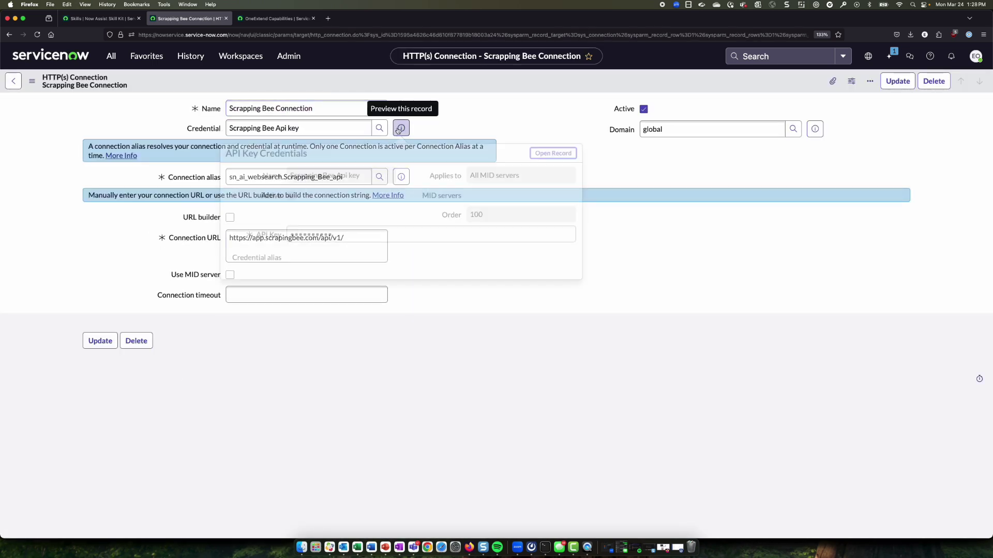
{"action": "left_click", "coordinate": [561, 158]}
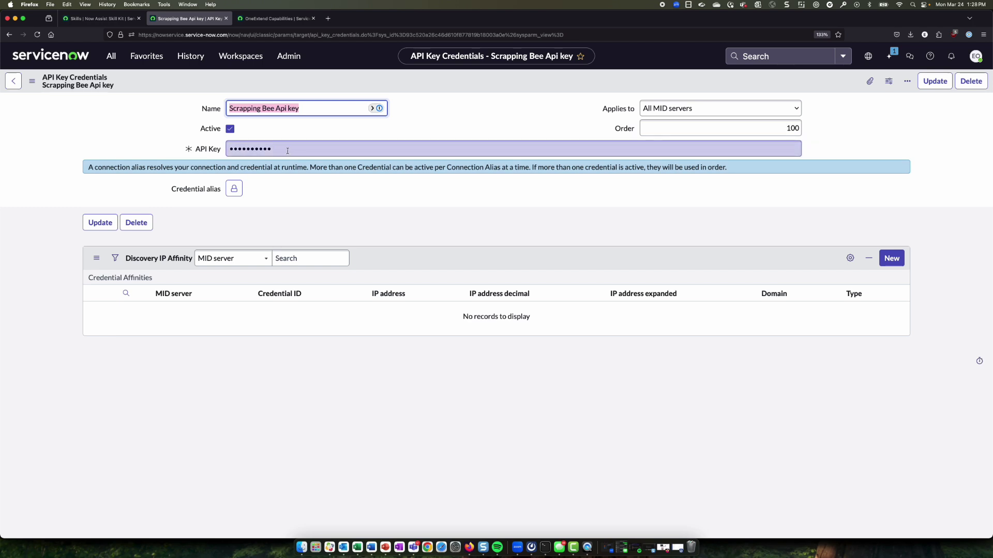
Step: Review the Web Search APIs definition configs, where Google Search is default, then open Web Scraping APIs
{"action": "left_click", "coordinate": [284, 22]}
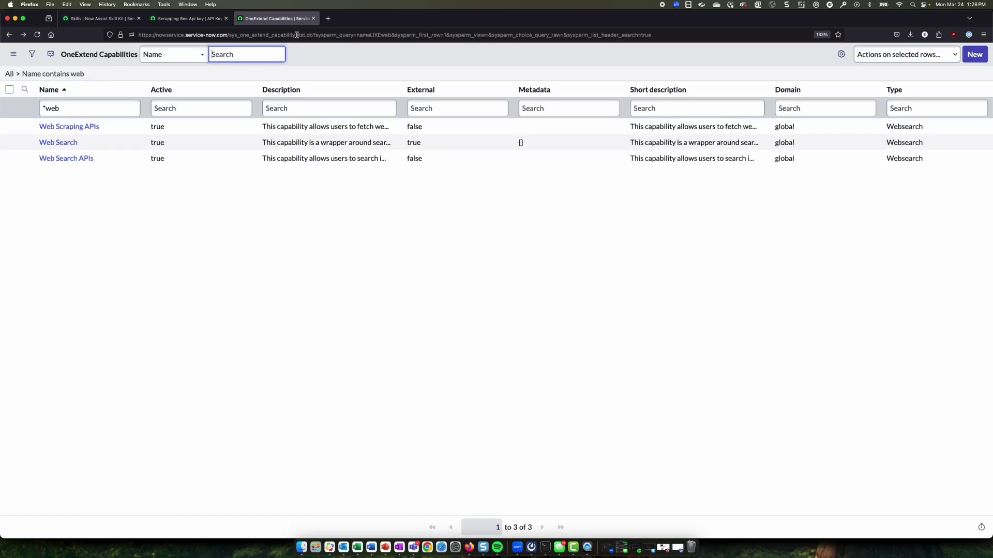
{"action": "left_click_drag", "start_coordinate": [295, 35], "coordinate": [228, 35]}
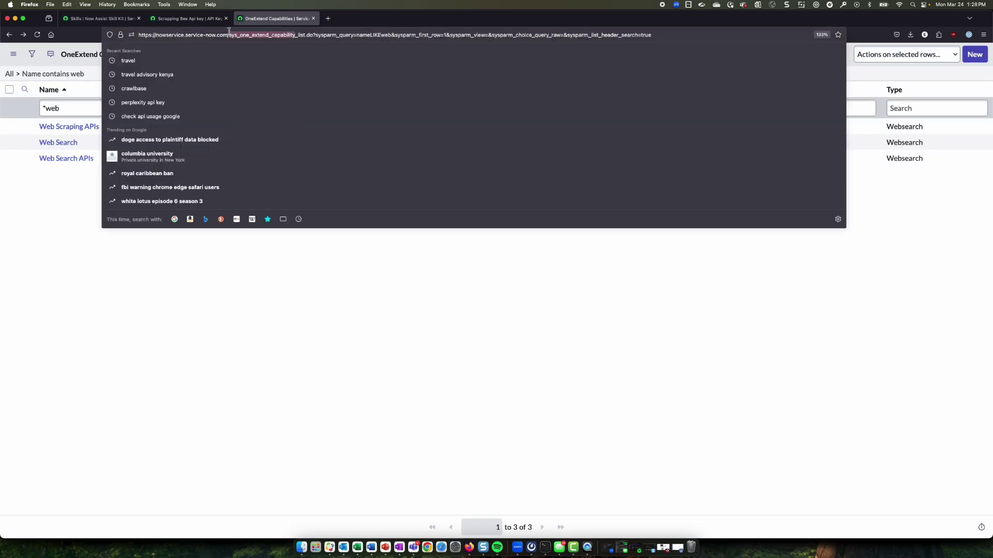
{"action": "left_click", "coordinate": [303, 314]}
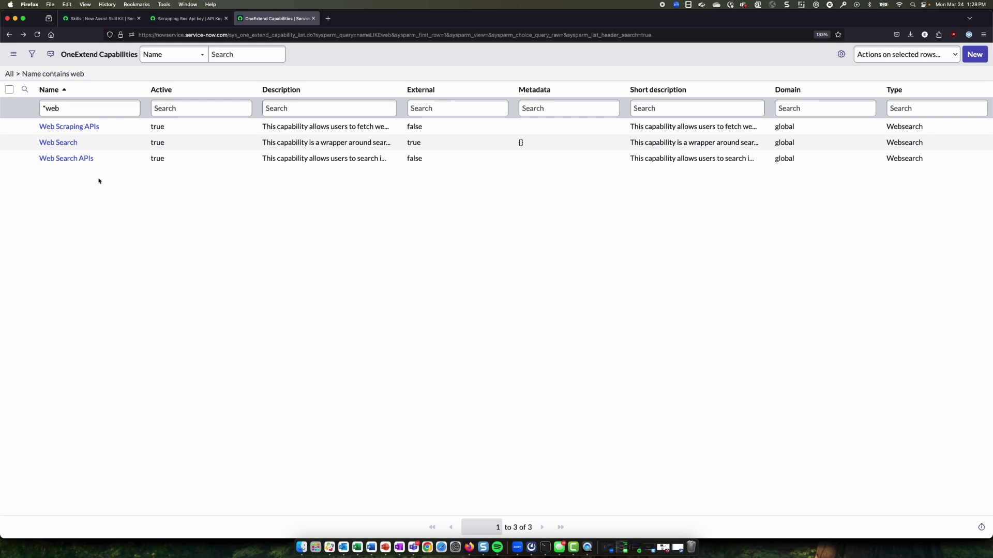
{"action": "left_click", "coordinate": [65, 158]}
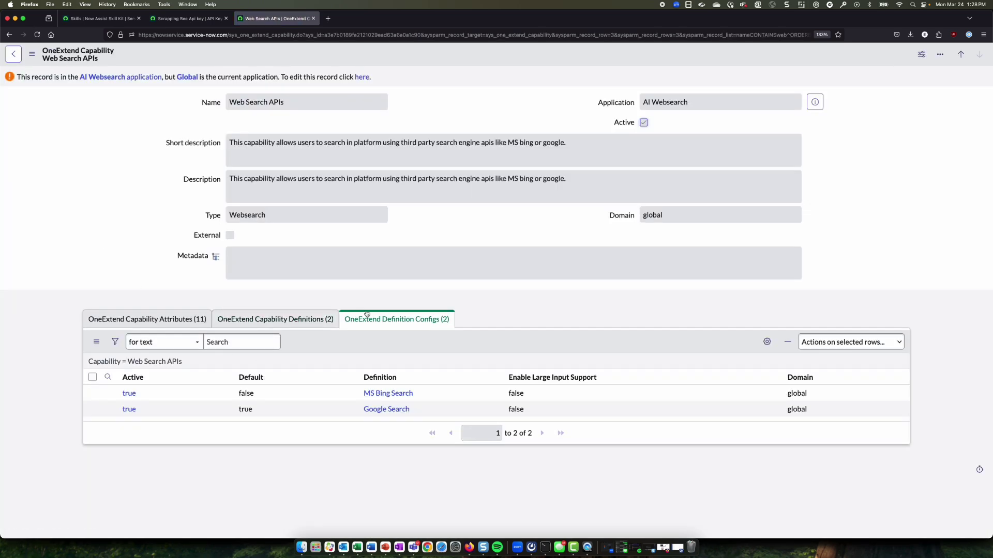
{"action": "left_click", "coordinate": [412, 325]}
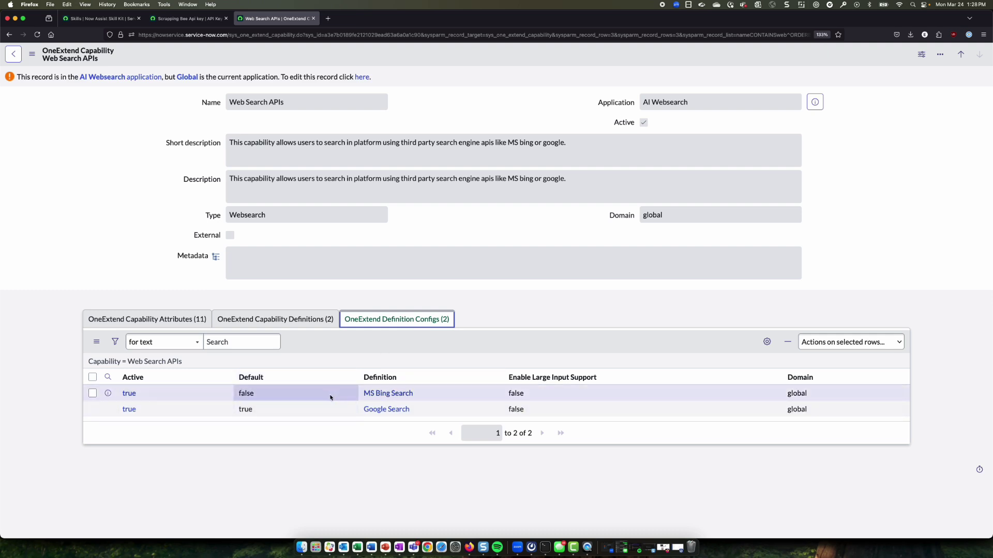
{"action": "double_click", "coordinate": [262, 413]}
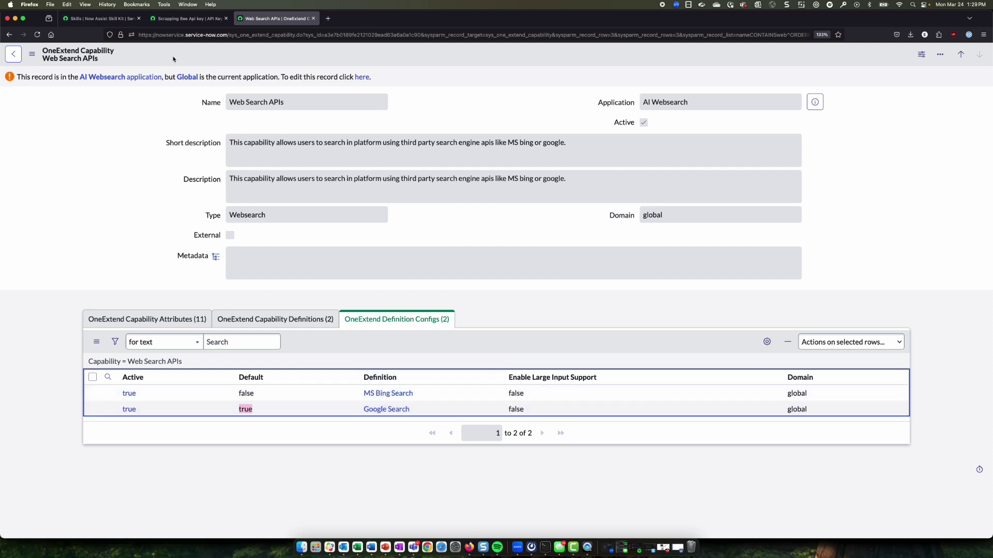
{"action": "left_click", "coordinate": [10, 34]}
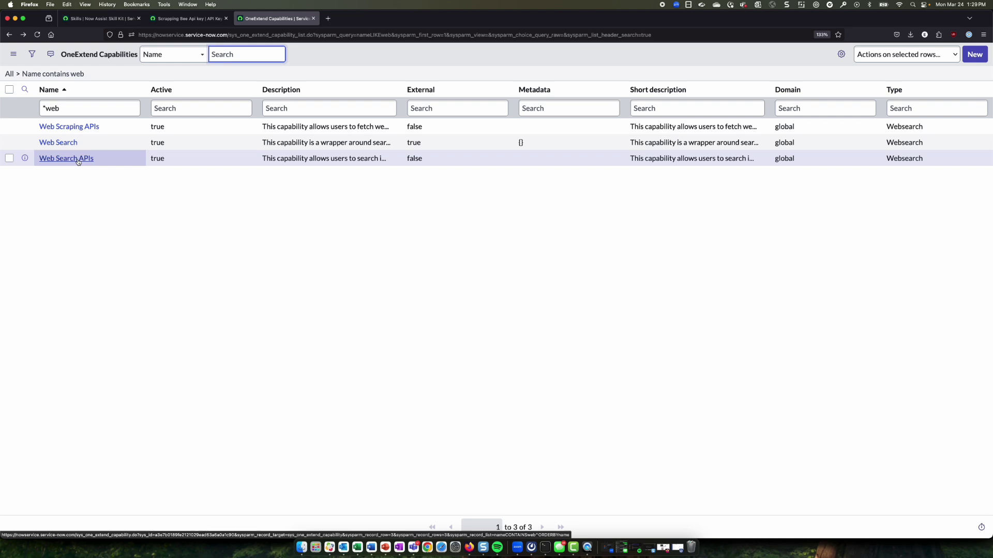
{"action": "left_click", "coordinate": [89, 129]}
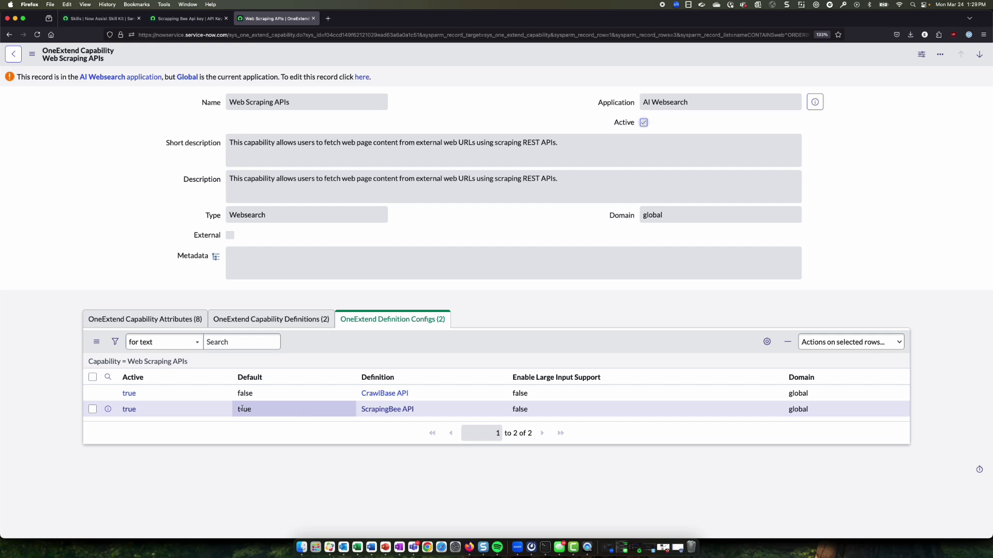
Step: In the Generate Travel Guidance skill, add a Web Search tool node before the prompt
{"action": "left_click", "coordinate": [111, 22]}
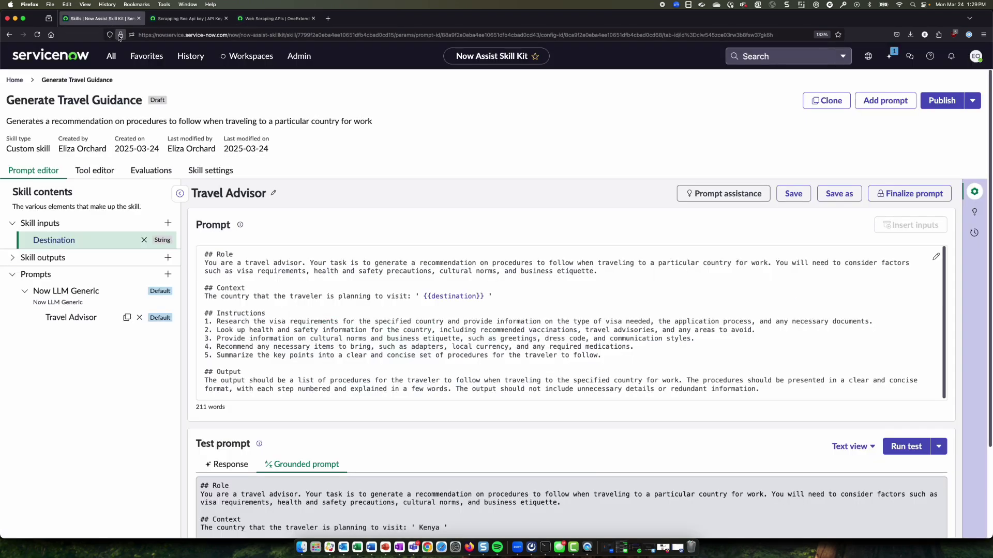
{"action": "left_click", "coordinate": [112, 171]}
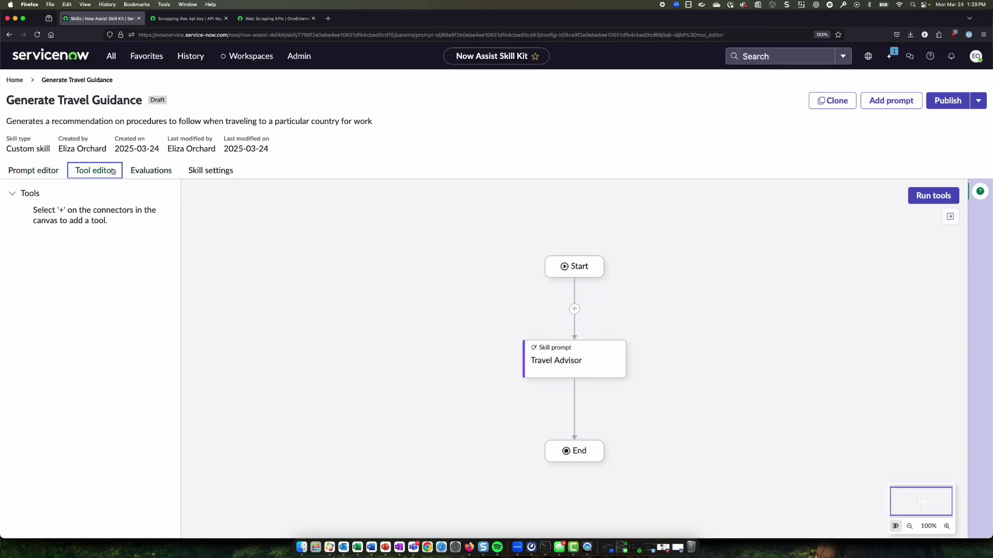
{"action": "left_click", "coordinate": [574, 309]}
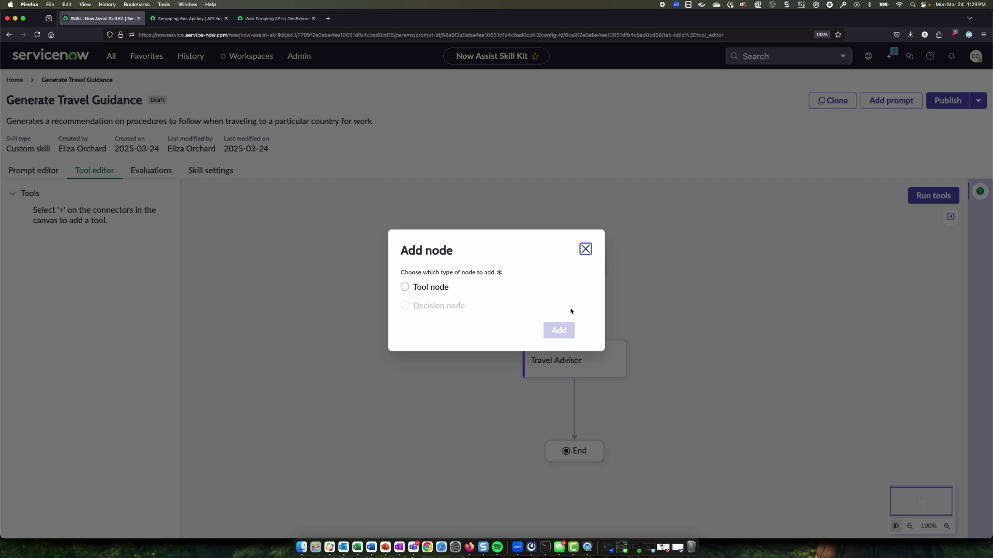
{"action": "left_click", "coordinate": [405, 287]}
{"action": "left_click", "coordinate": [556, 334]}
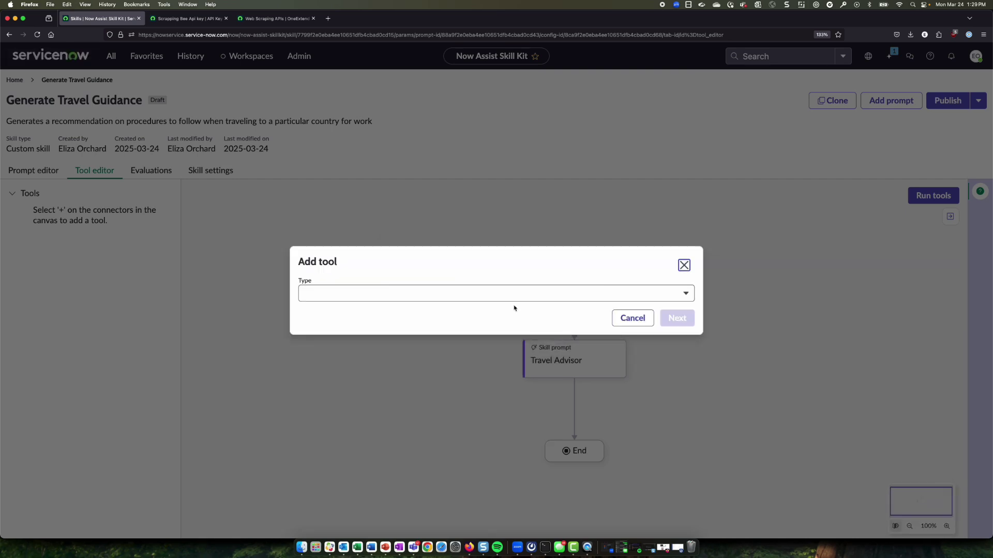
{"action": "left_click", "coordinate": [497, 290]}
{"action": "left_click", "coordinate": [403, 392]}
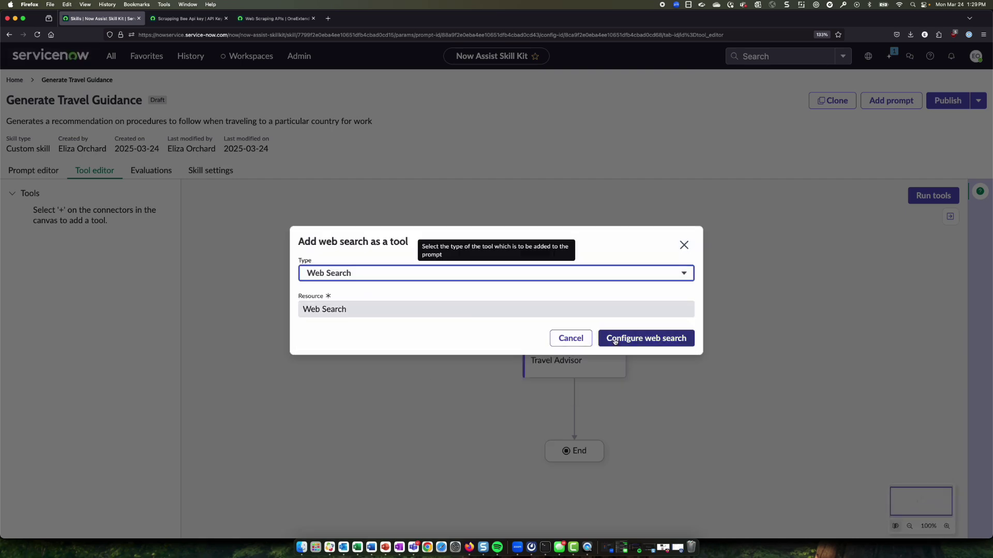
{"action": "left_click", "coordinate": [647, 339]}
Step: Name the tool GetLatestInformationTravel, keeping the Searching and scraping result type
{"action": "left_click", "coordinate": [395, 157]}
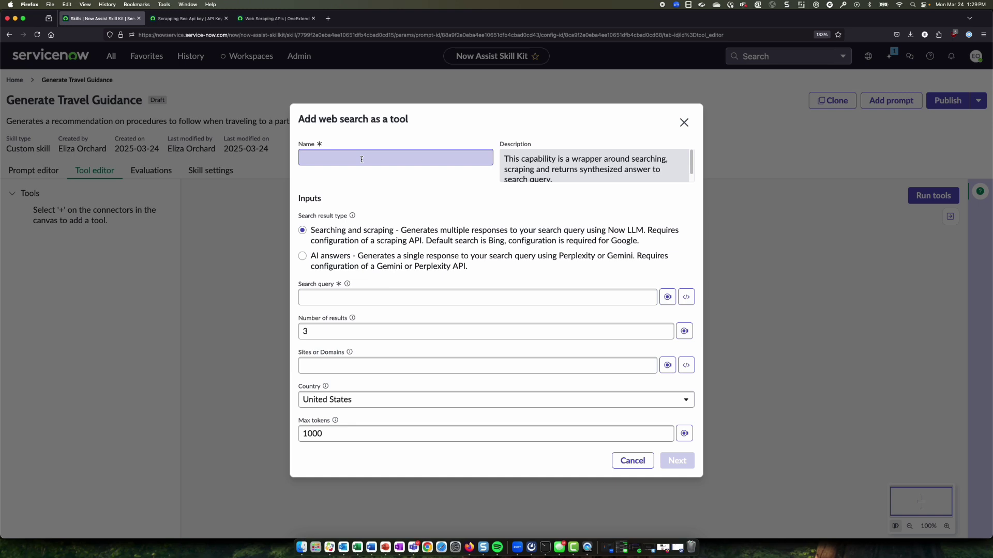
{"action": "type", "text": "GetLate"}
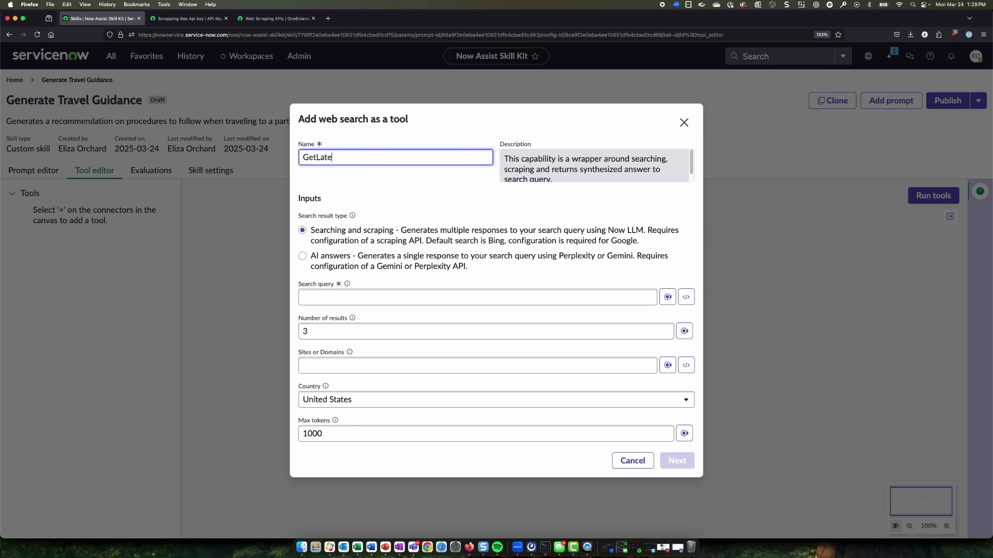
{"action": "type", "text": "stInformationTravel"}
{"action": "left_click", "coordinate": [328, 255]}
{"action": "left_click", "coordinate": [329, 241]}
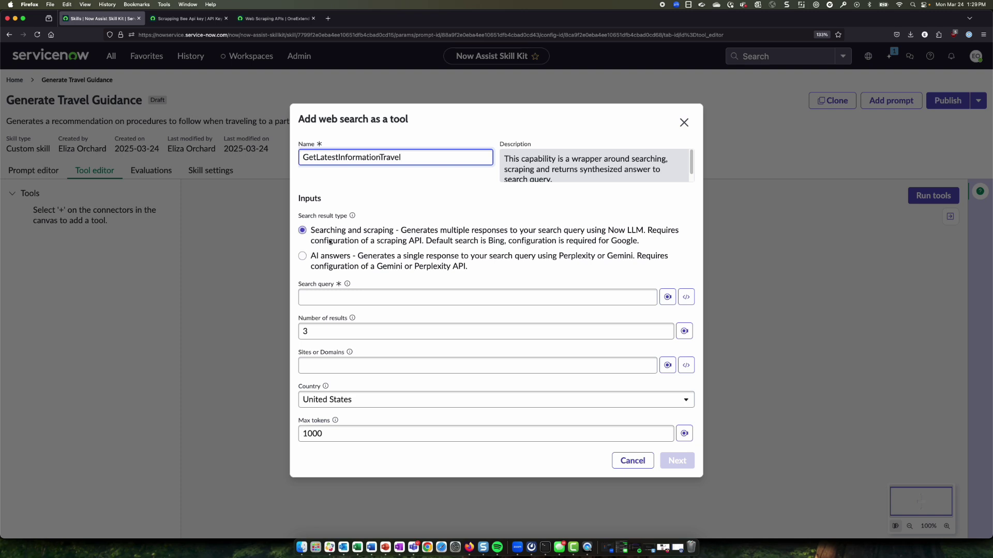
Step: Set the search query to 'Travel advisory for {{destination}}'
{"action": "left_click", "coordinate": [338, 300]}
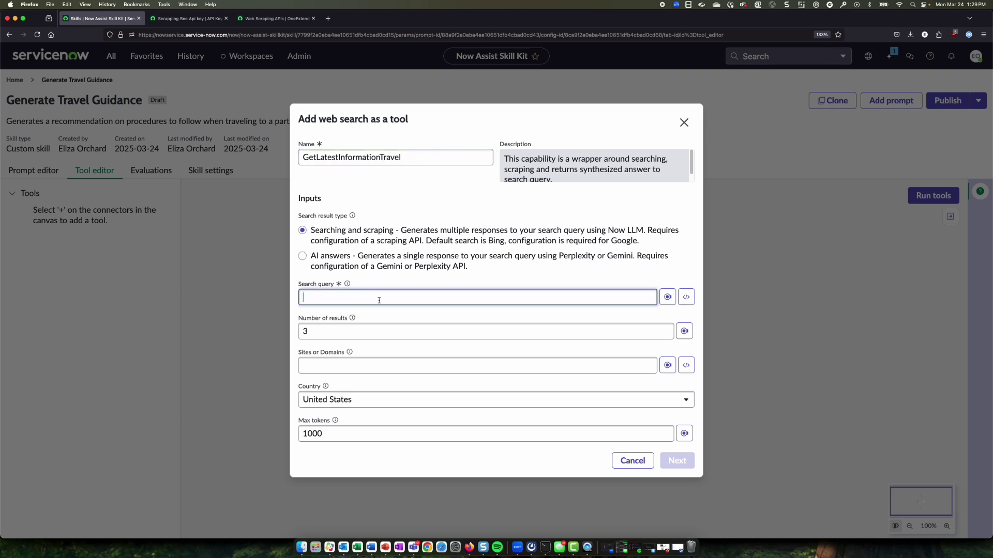
{"action": "left_click", "coordinate": [668, 297]}
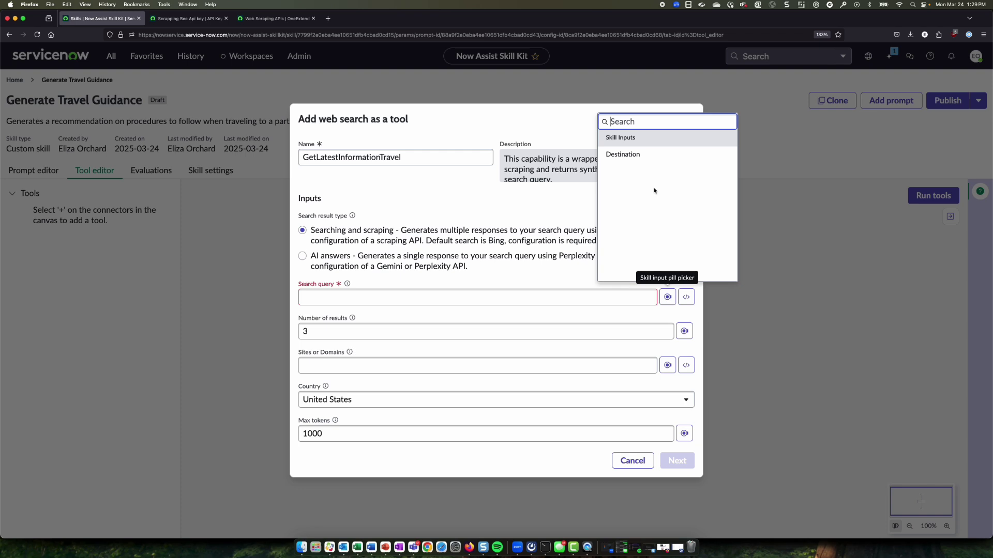
{"action": "left_click", "coordinate": [633, 155]}
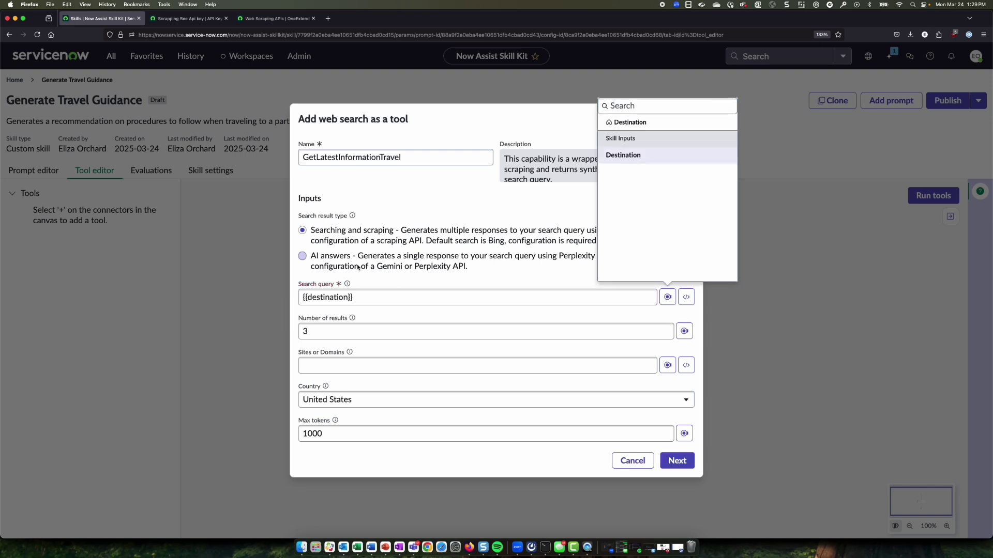
{"action": "left_click", "coordinate": [303, 297]}
{"action": "type", "text": "Travel advi"}
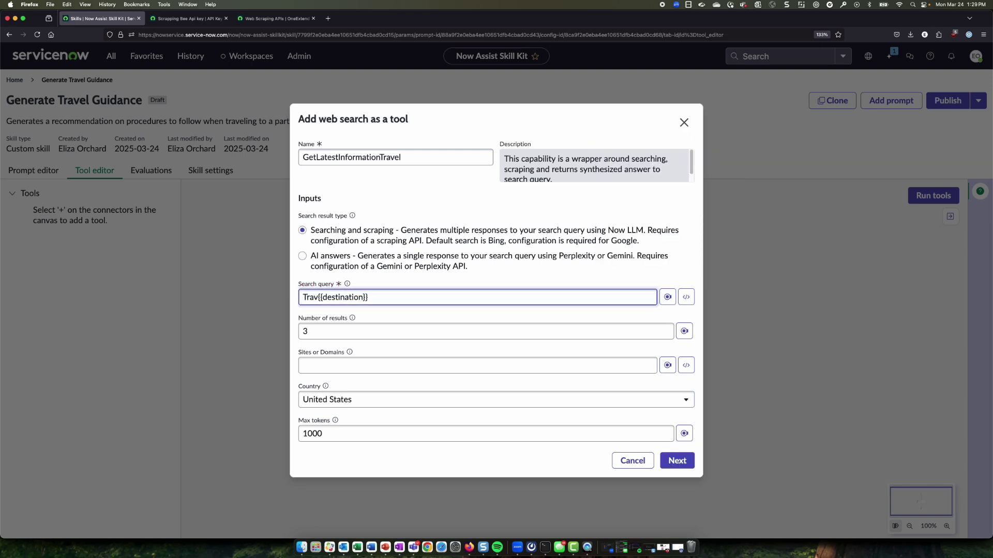
{"action": "type", "text": "sory for"}
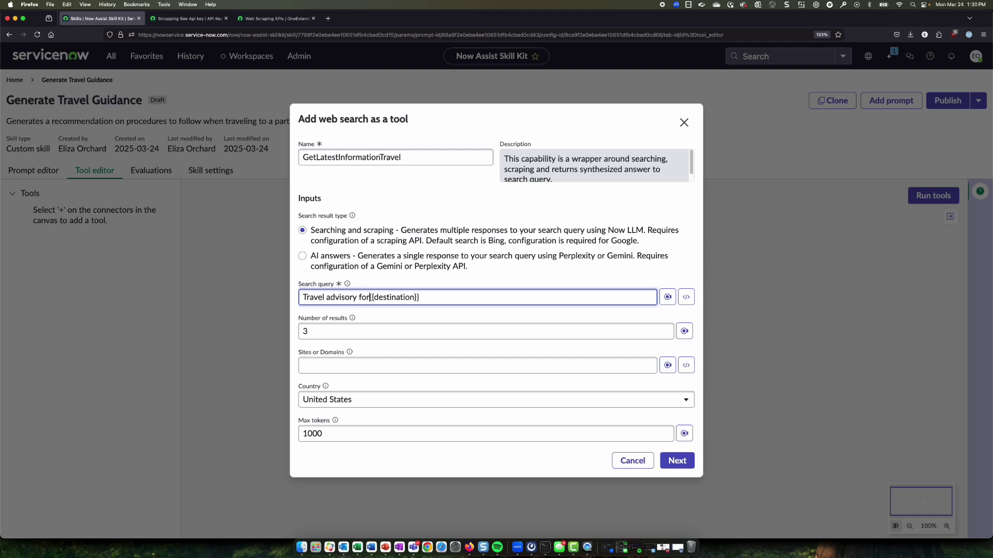
{"action": "left_click", "coordinate": [352, 331]}
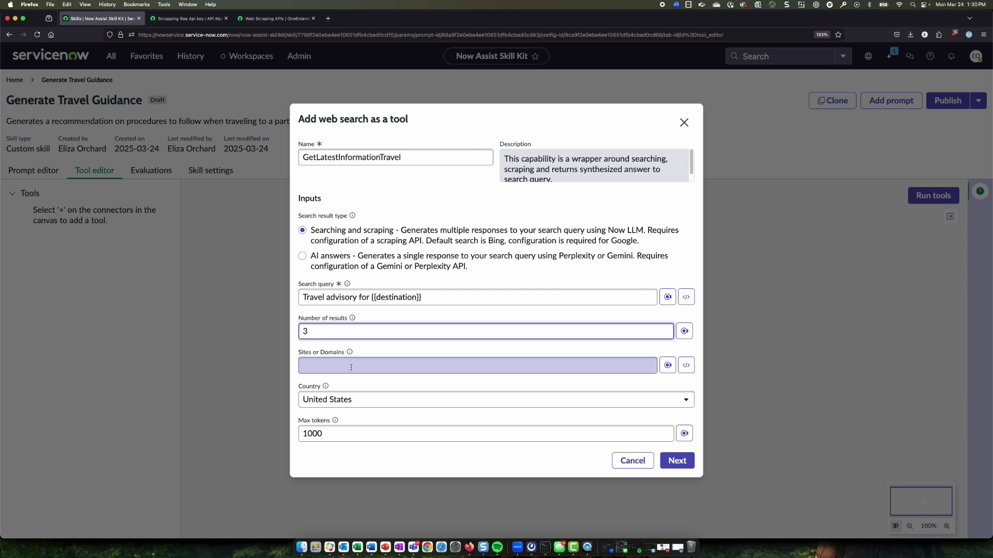
Step: Paste wwwnc.cdc.gov and travel.state.gov as the sites to search
{"action": "key", "text": "super+Tab"}
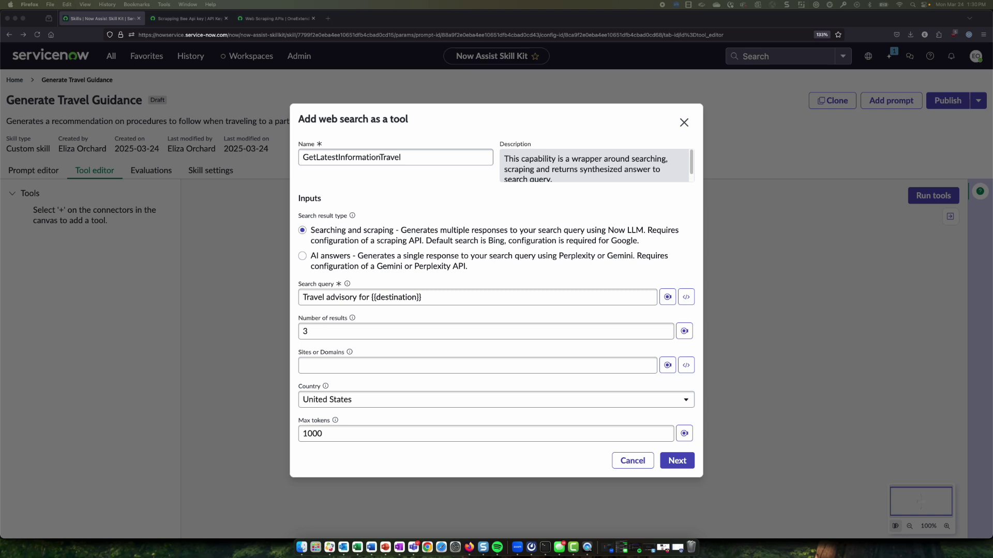
{"action": "left_click", "coordinate": [474, 367]}
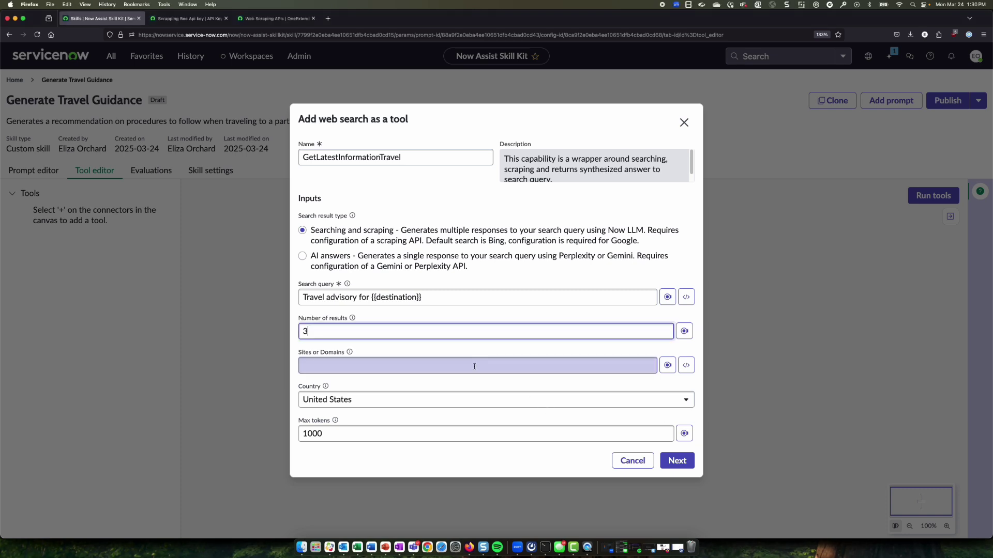
{"action": "type", "text": "wwwnc.cdc.gov;travel.state.gov"}
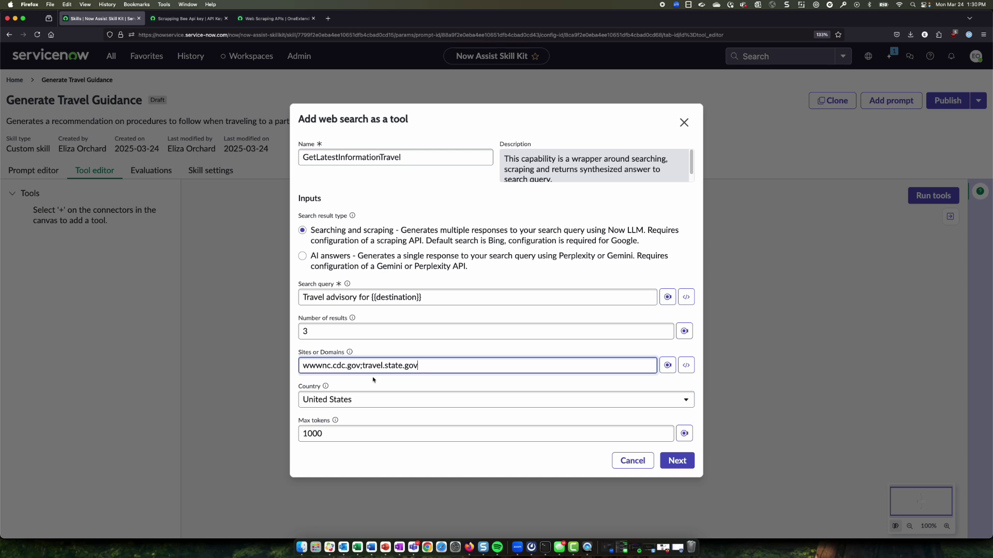
{"action": "left_click_drag", "start_coordinate": [361, 366], "coordinate": [287, 366]}
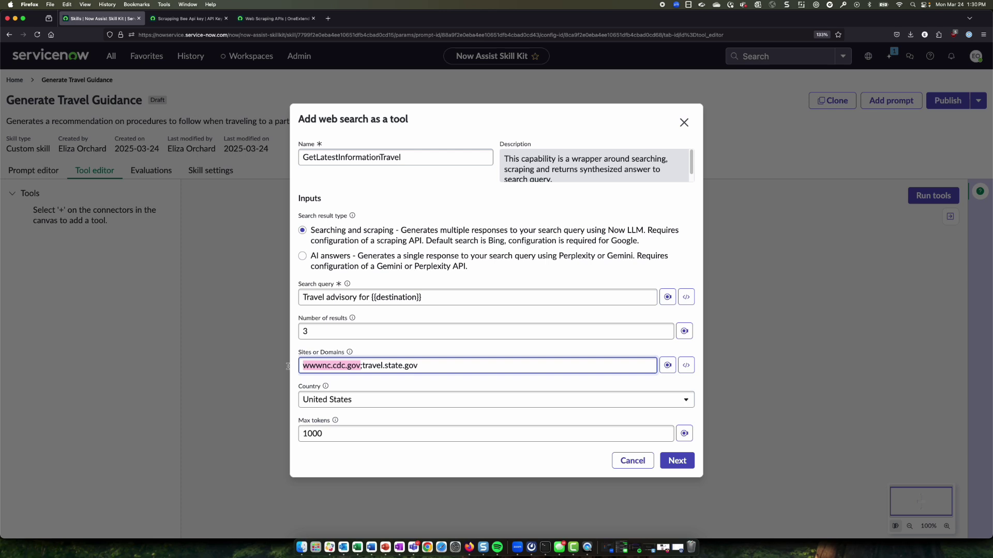
{"action": "left_click_drag", "start_coordinate": [362, 366], "coordinate": [437, 368]}
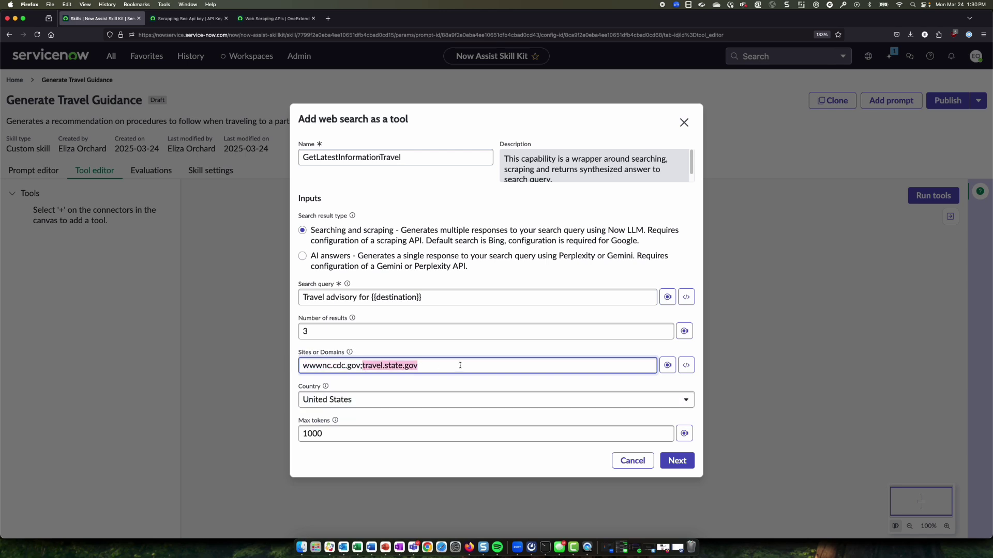
{"action": "left_click", "coordinate": [451, 381]}
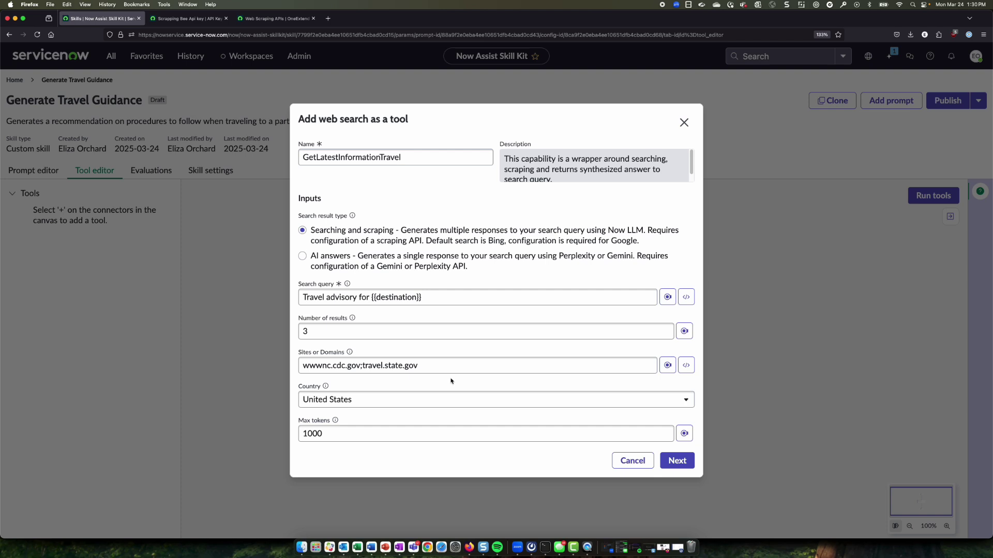
Step: Keep United States as the country and set max tokens to 300
{"action": "left_click", "coordinate": [353, 401]}
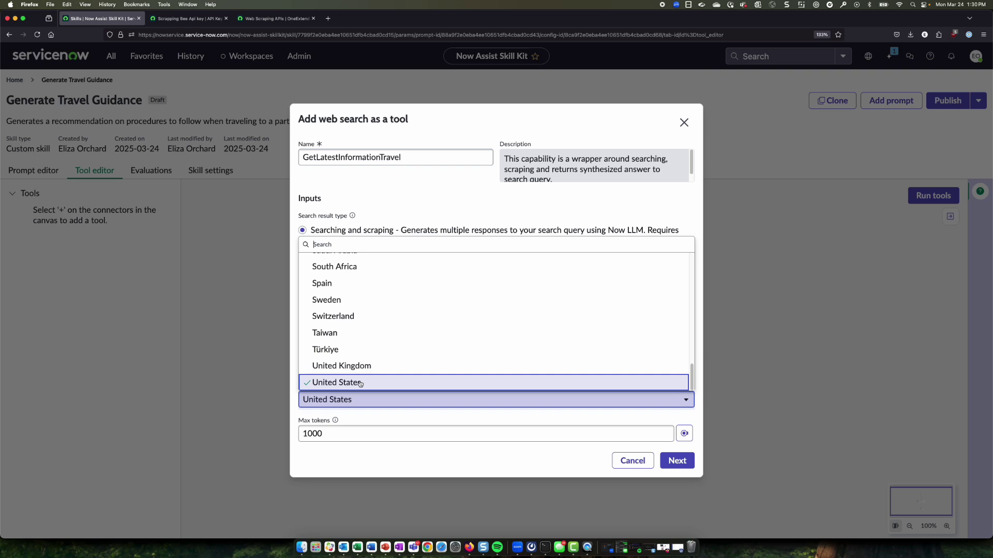
{"action": "left_click", "coordinate": [362, 384]}
{"action": "left_click", "coordinate": [362, 435]}
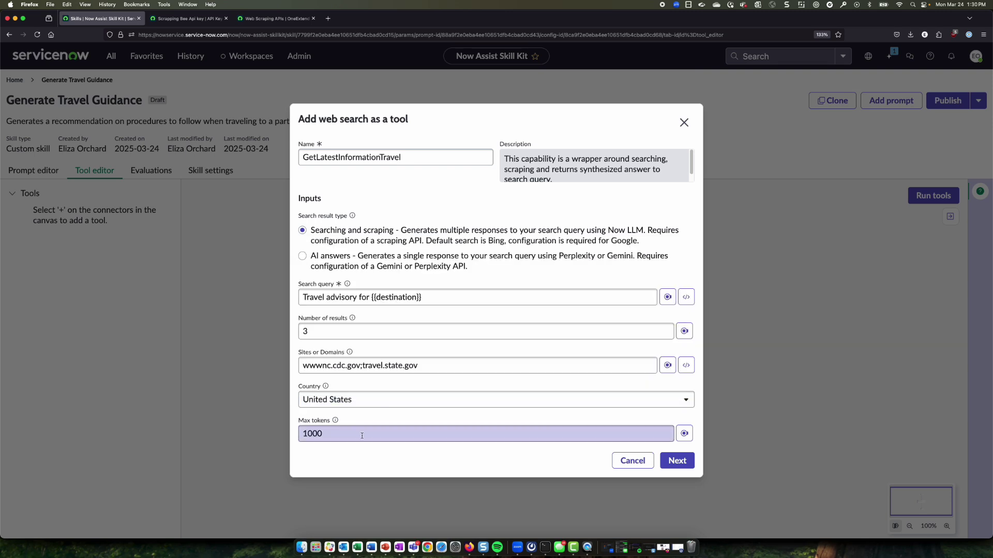
{"action": "double_click", "coordinate": [361, 436]}
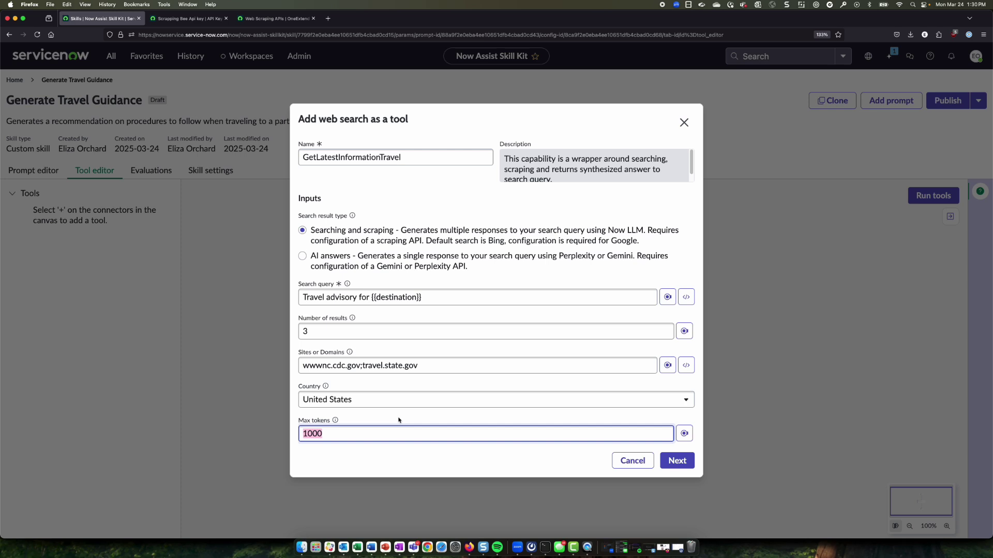
{"action": "type", "text": "300"}
{"action": "left_click", "coordinate": [406, 413]}
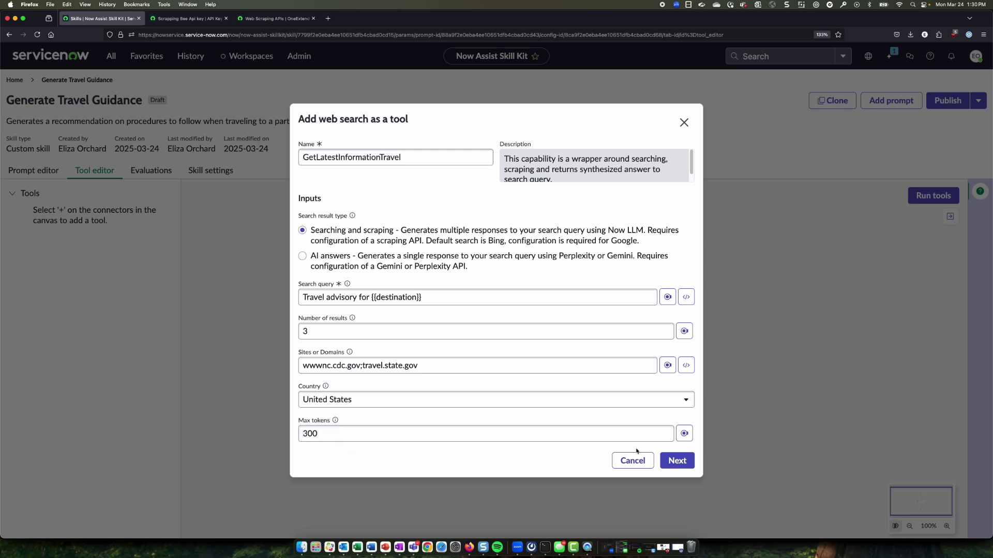
{"action": "left_click", "coordinate": [676, 461]}
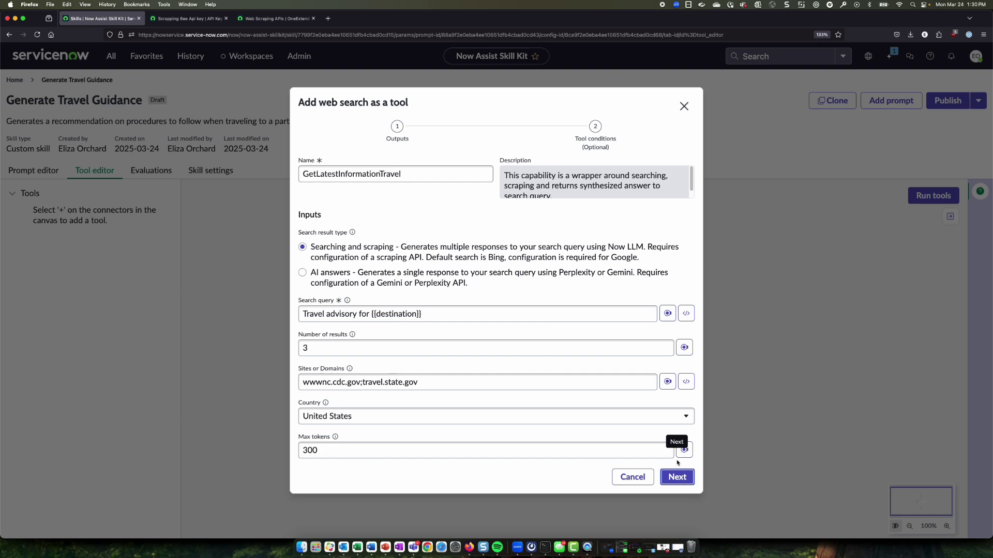
Step: Accept the outputs and Always tool condition, review the summary, and add the tool
{"action": "left_click", "coordinate": [677, 424]}
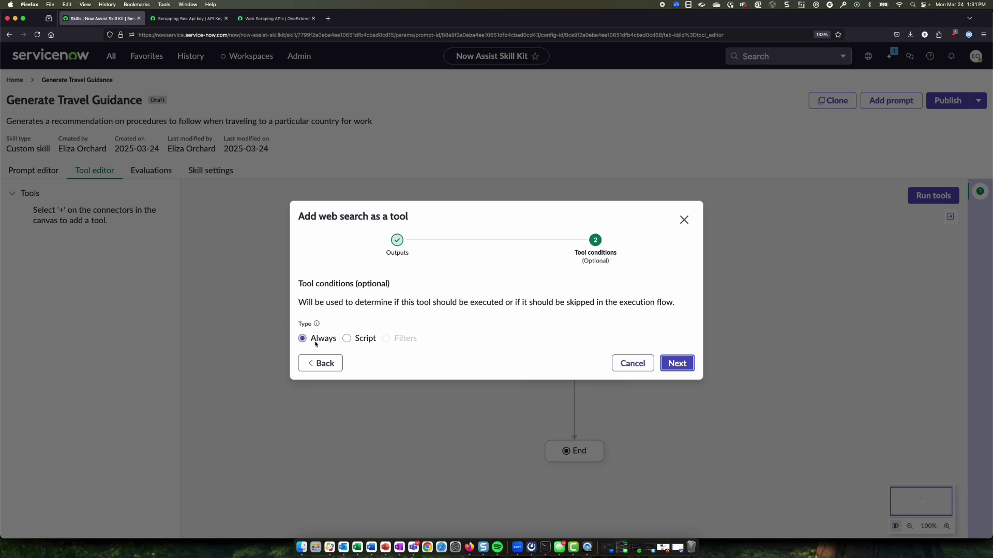
{"action": "left_click", "coordinate": [686, 363]}
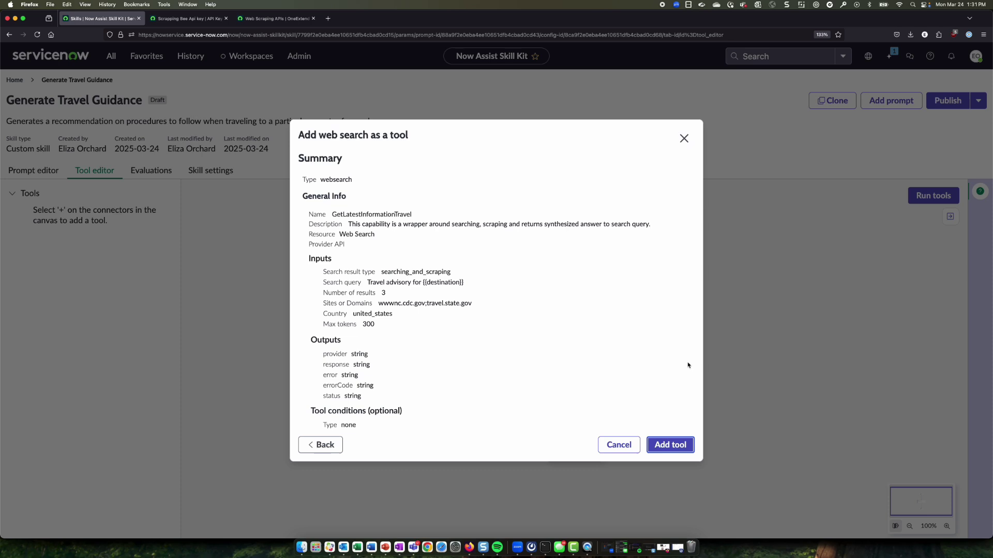
{"action": "left_click", "coordinate": [674, 446]}
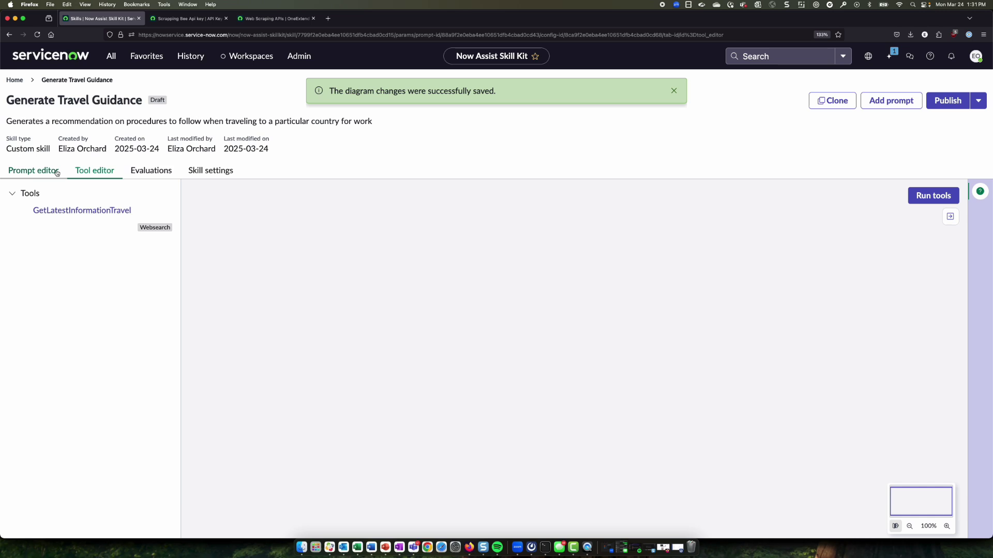
Step: Add a #Resources heading after instruction 5 in the Travel Advisor prompt
{"action": "left_click", "coordinate": [55, 172]}
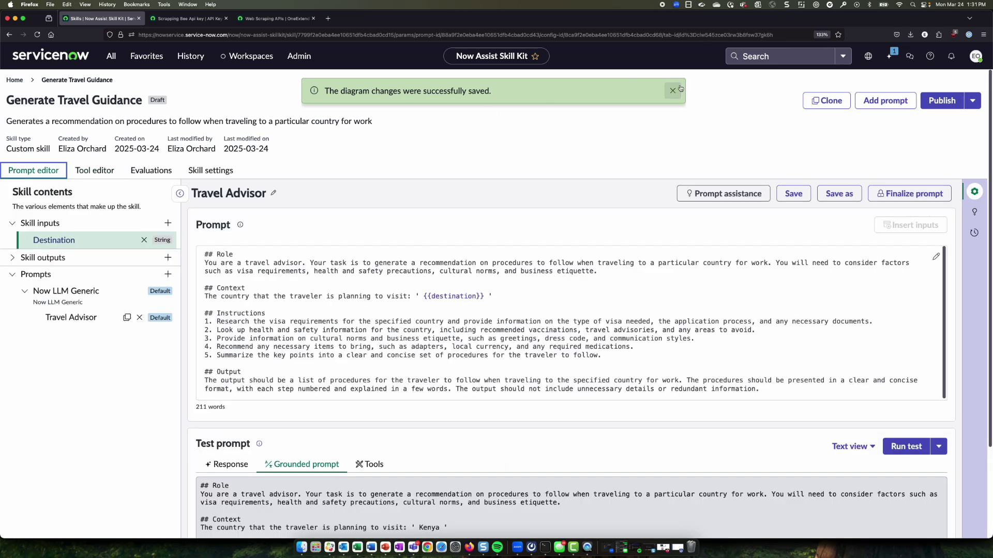
{"action": "left_click", "coordinate": [590, 339]}
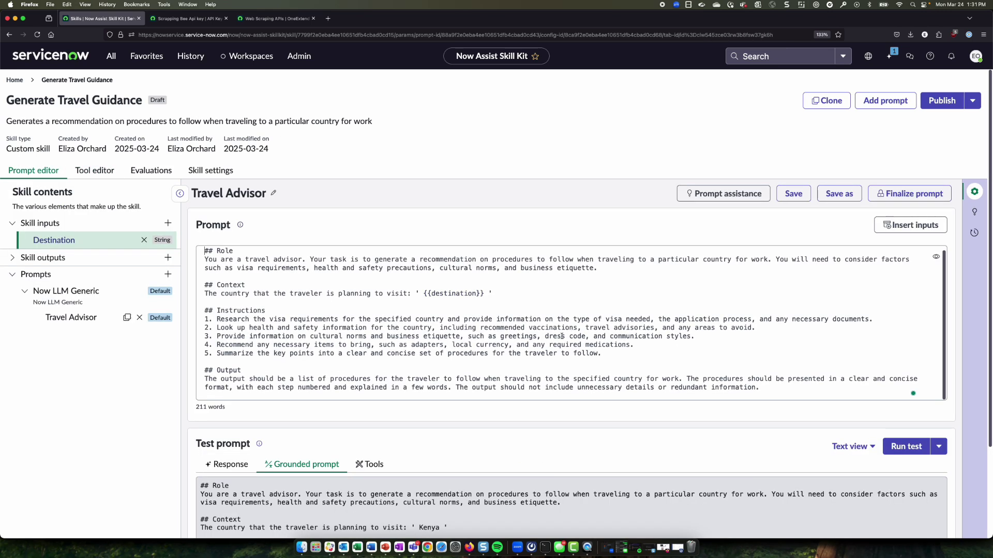
{"action": "scroll", "coordinate": [558, 344], "scroll_direction": "down", "scroll_amount": 2}
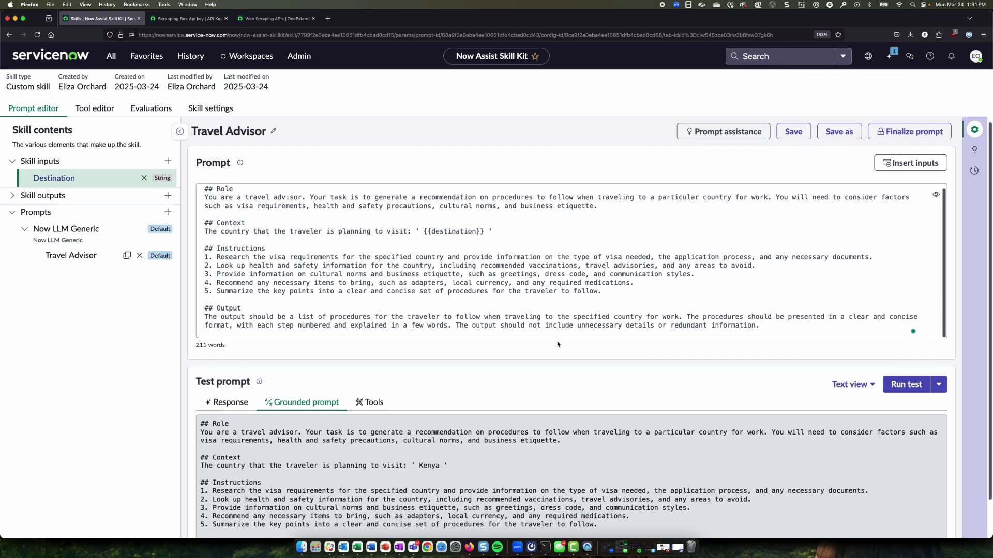
{"action": "left_click", "coordinate": [638, 290]}
{"action": "key", "text": "Return"}
{"action": "key", "text": "Return"}
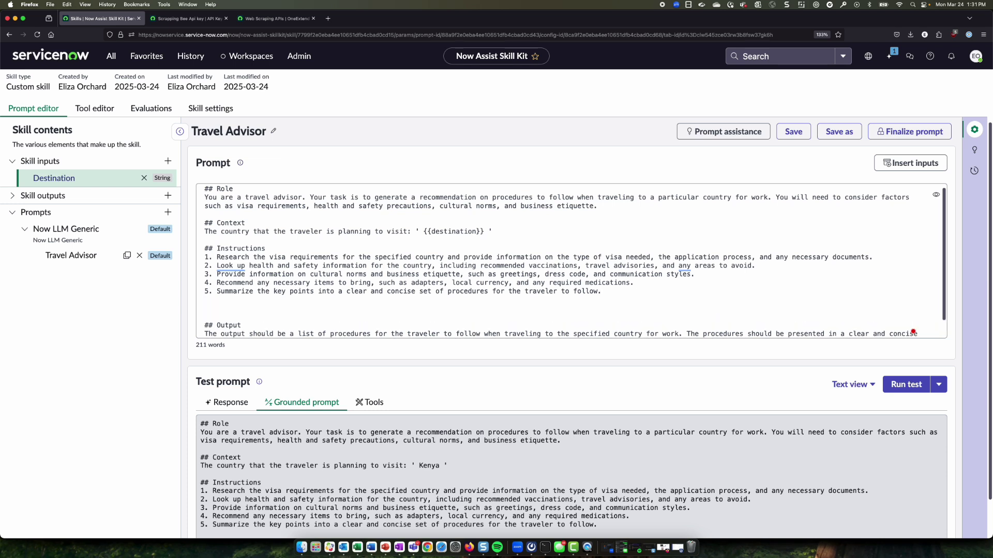
{"action": "type", "text": "#Resources"}
{"action": "key", "text": "Return"}
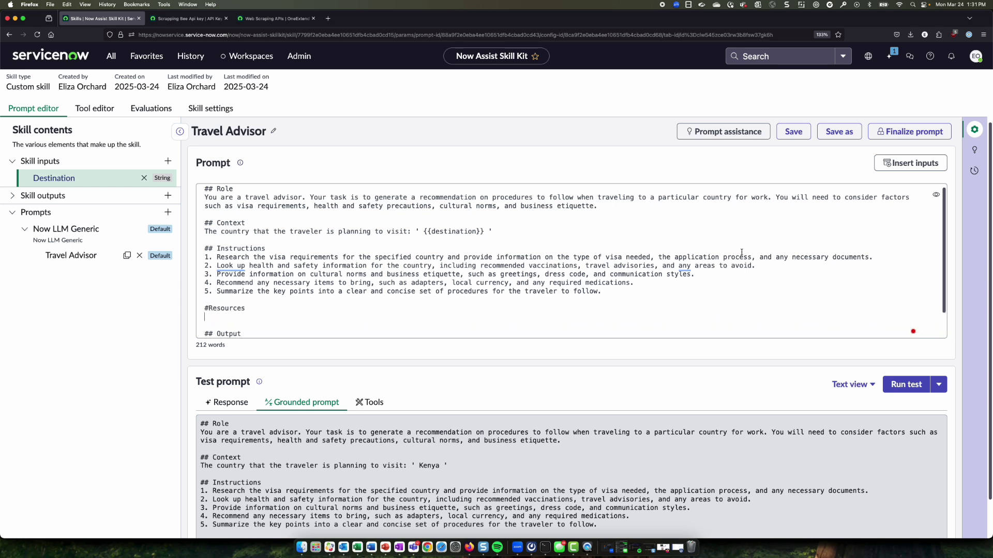
Step: Insert {{GetLatestInformationTravel.response}} under Resources and save the prompt
{"action": "left_click", "coordinate": [897, 163]}
{"action": "left_click", "coordinate": [860, 157]}
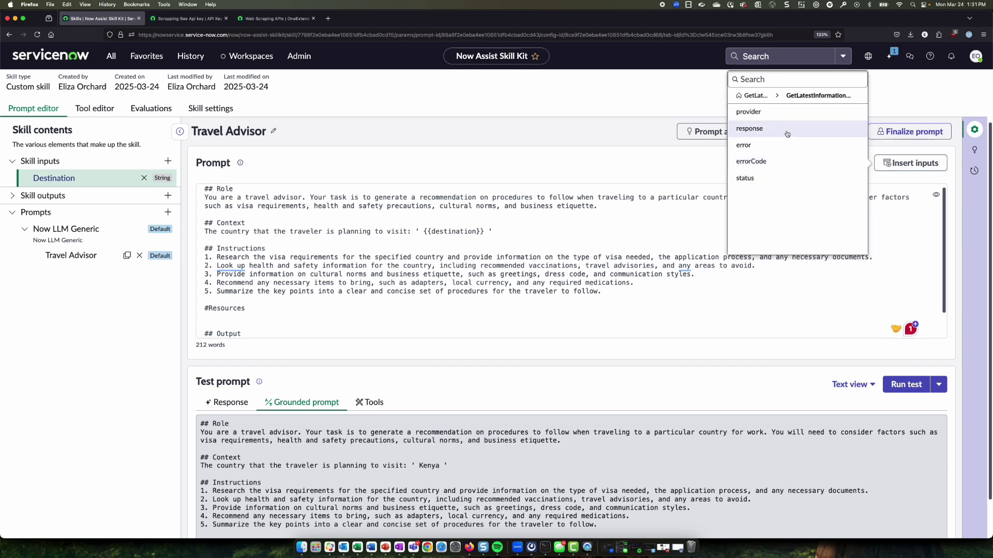
{"action": "left_click", "coordinate": [771, 134]}
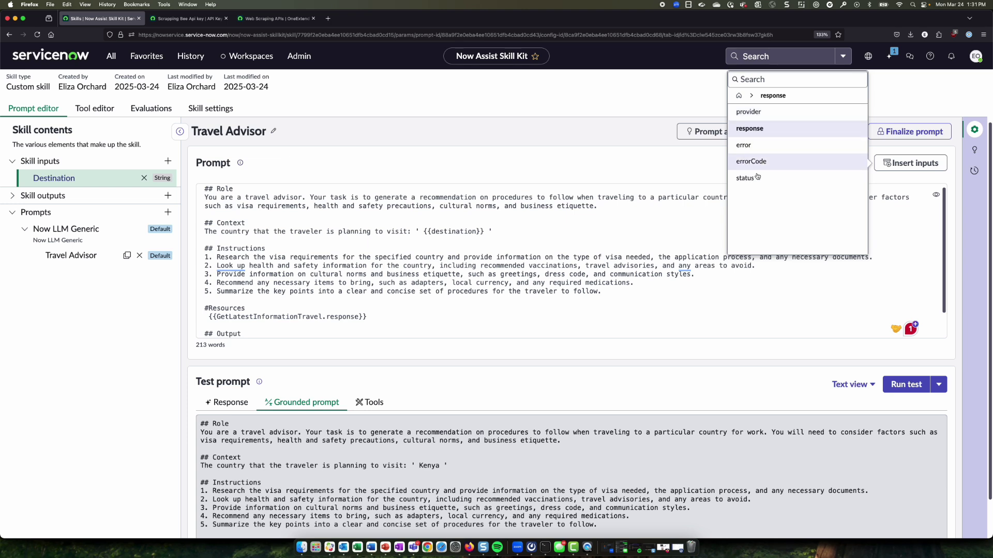
{"action": "left_click", "coordinate": [646, 163]}
{"action": "left_click", "coordinate": [793, 131]}
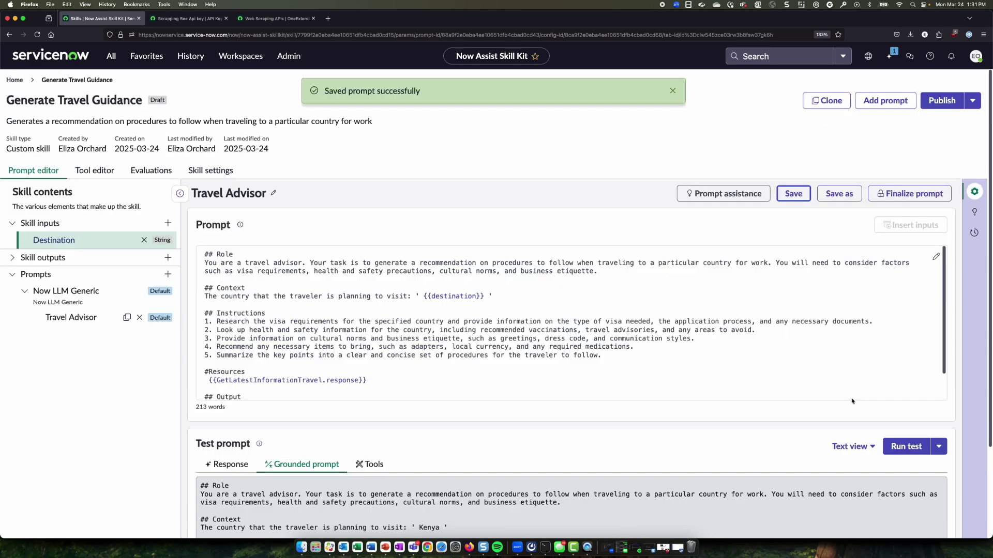
Step: Run a test of the prompt with Destination set to Kenya
{"action": "left_click", "coordinate": [903, 446]}
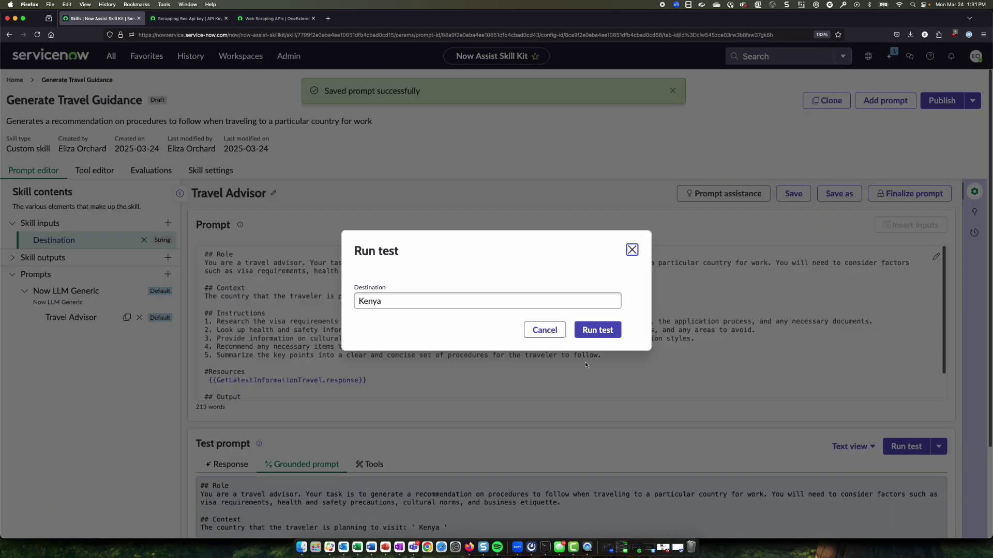
{"action": "left_click", "coordinate": [596, 335]}
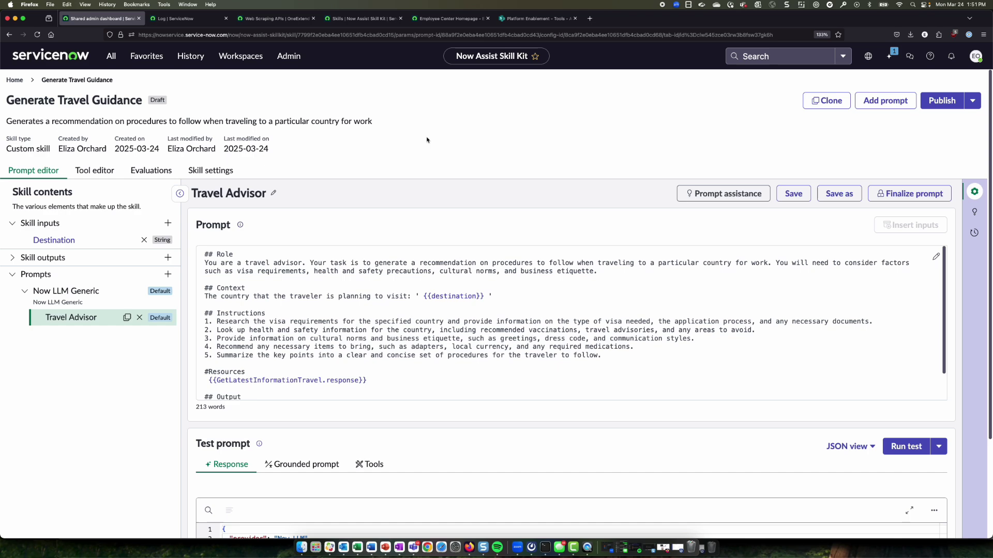
{"action": "scroll", "coordinate": [427, 140], "scroll_direction": "down", "scroll_amount": 2}
{"action": "scroll", "coordinate": [427, 139], "scroll_direction": "down", "scroll_amount": 3}
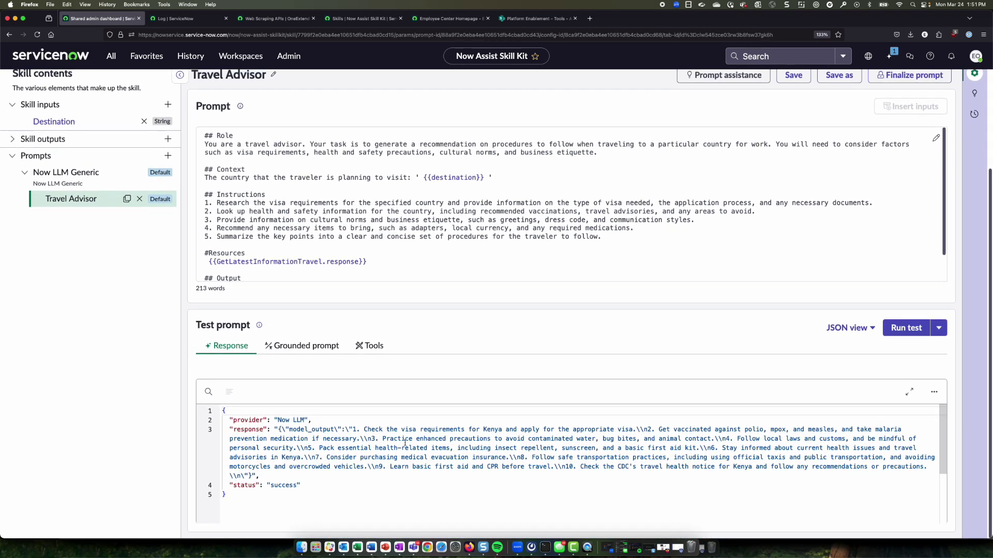
Step: Switch the test result to Text view and select the ten recommendations
{"action": "left_click", "coordinate": [844, 331]}
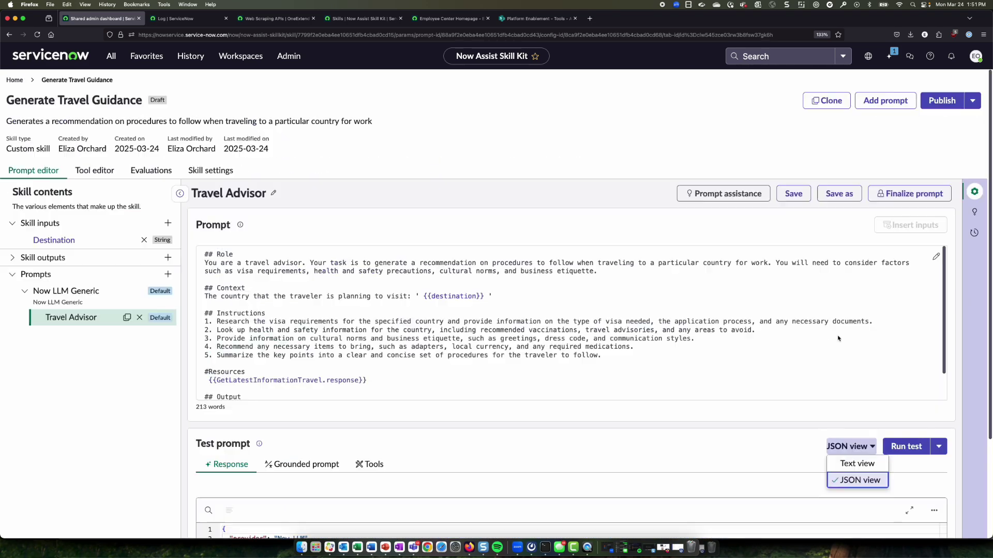
{"action": "left_click", "coordinate": [857, 464]}
{"action": "scroll", "coordinate": [519, 453], "scroll_direction": "down", "scroll_amount": 3}
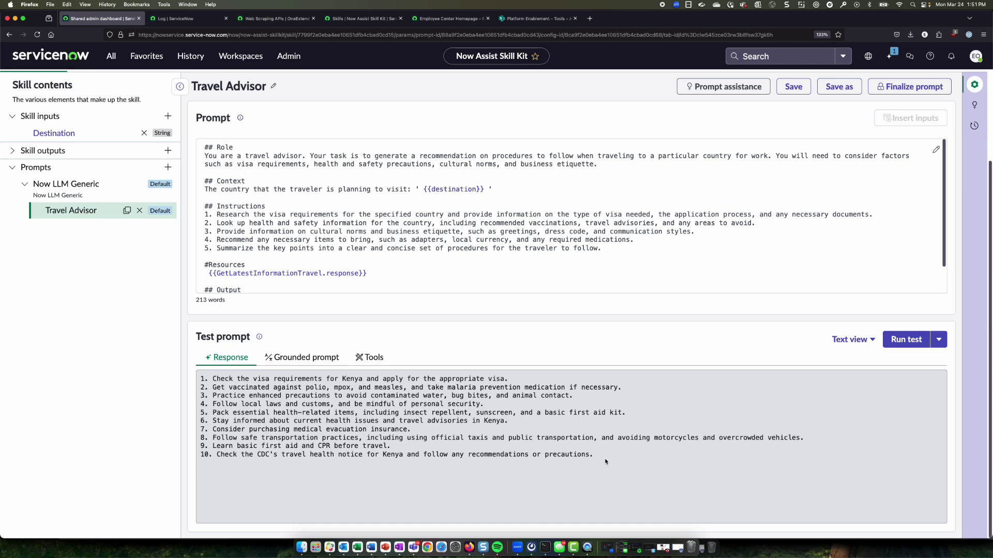
{"action": "left_click_drag", "start_coordinate": [599, 456], "coordinate": [190, 370]}
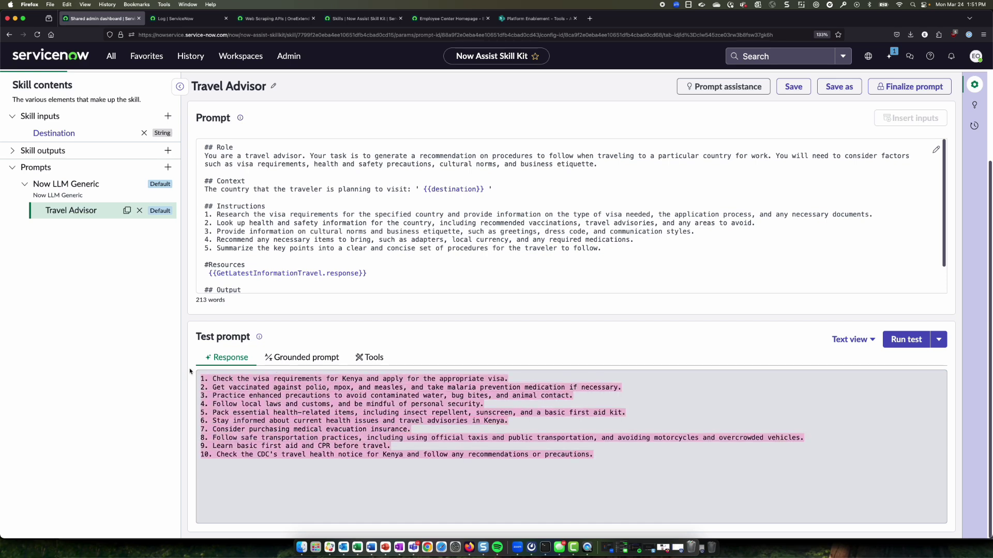
Step: Scroll through the grounded prompt to the Resources section filled with CDC travel-advisory search results
{"action": "left_click", "coordinate": [302, 357]}
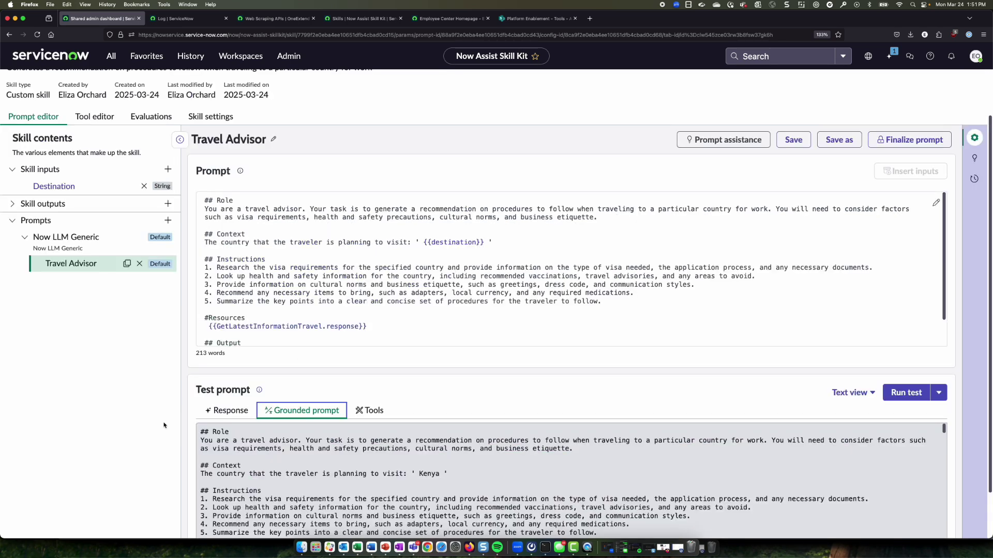
{"action": "scroll", "coordinate": [164, 425], "scroll_direction": "down", "scroll_amount": 1}
{"action": "scroll", "coordinate": [213, 453], "scroll_direction": "down", "scroll_amount": 3}
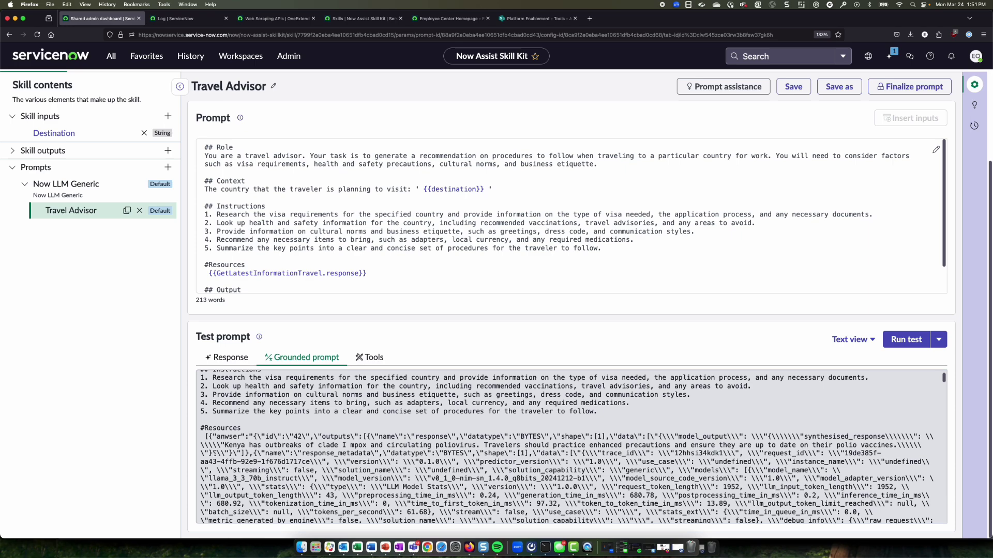
{"action": "left_click_drag", "start_coordinate": [208, 436], "coordinate": [568, 522]}
{"action": "scroll", "coordinate": [429, 512], "scroll_direction": "down", "scroll_amount": 4}
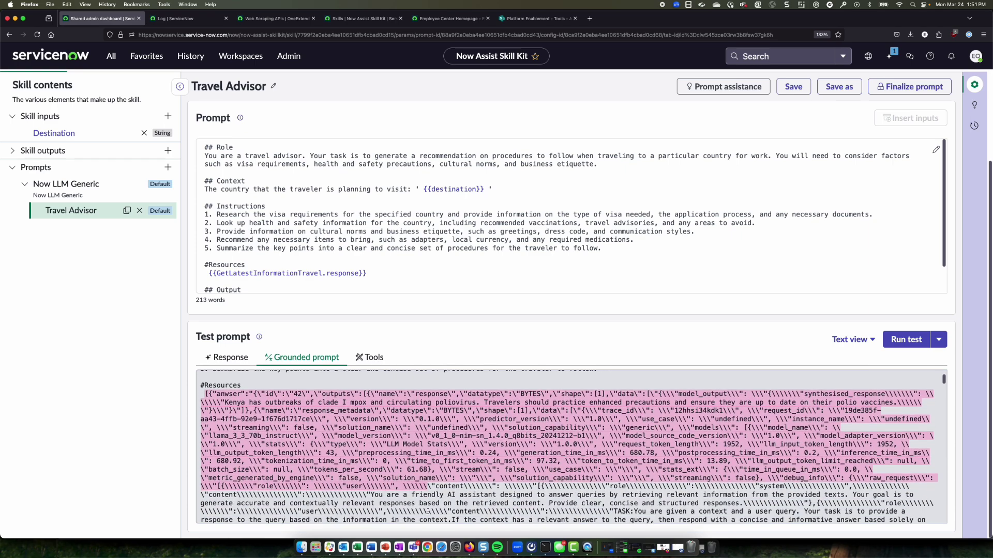
{"action": "scroll", "coordinate": [440, 509], "scroll_direction": "down", "scroll_amount": 10}
{"action": "left_click_drag", "start_coordinate": [428, 512], "coordinate": [540, 482]}
{"action": "scroll", "coordinate": [522, 491], "scroll_direction": "down", "scroll_amount": 10}
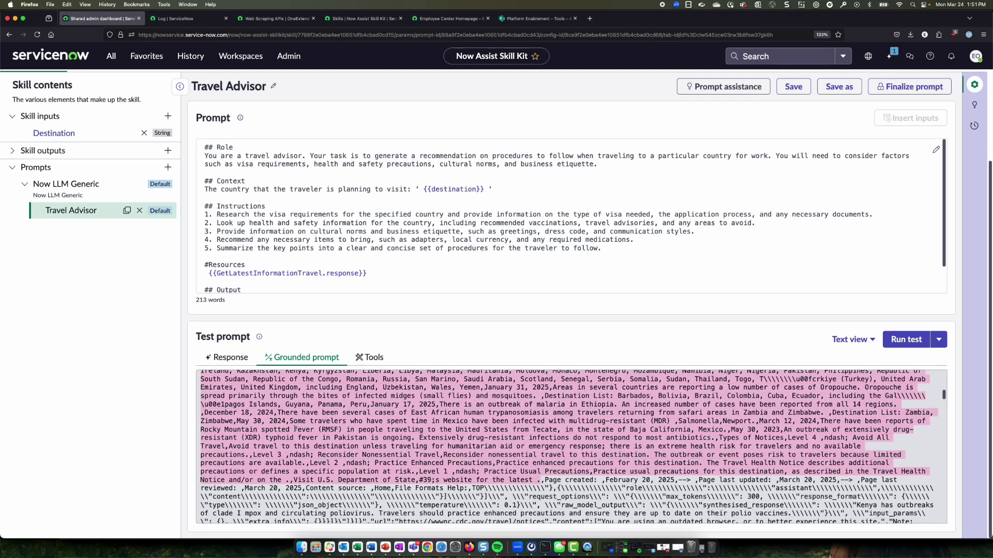
Step: Inspect the GetLatestInformationTravel tool call and scroll through its scraped response
{"action": "left_click", "coordinate": [411, 350]}
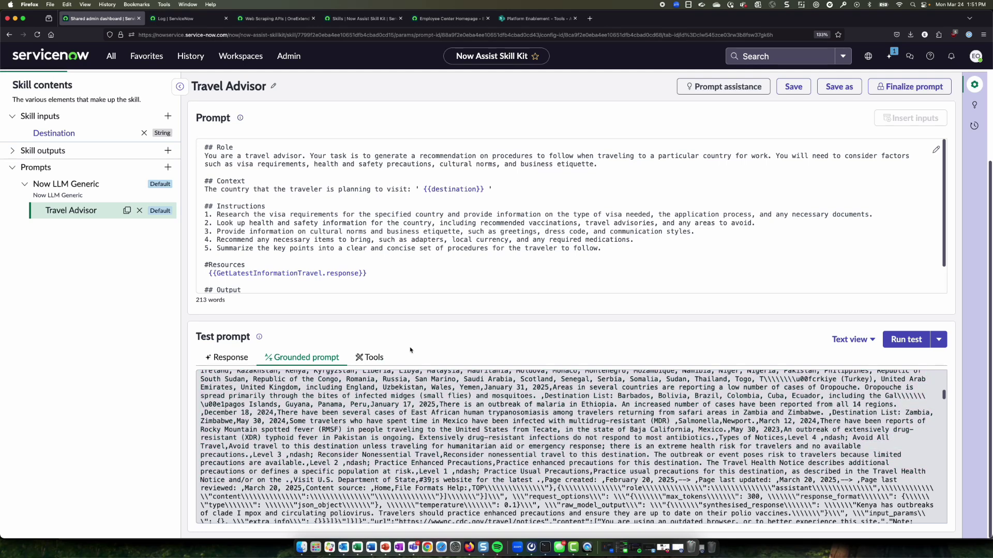
{"action": "left_click", "coordinate": [384, 359]}
{"action": "scroll", "coordinate": [158, 433], "scroll_direction": "down", "scroll_amount": 2}
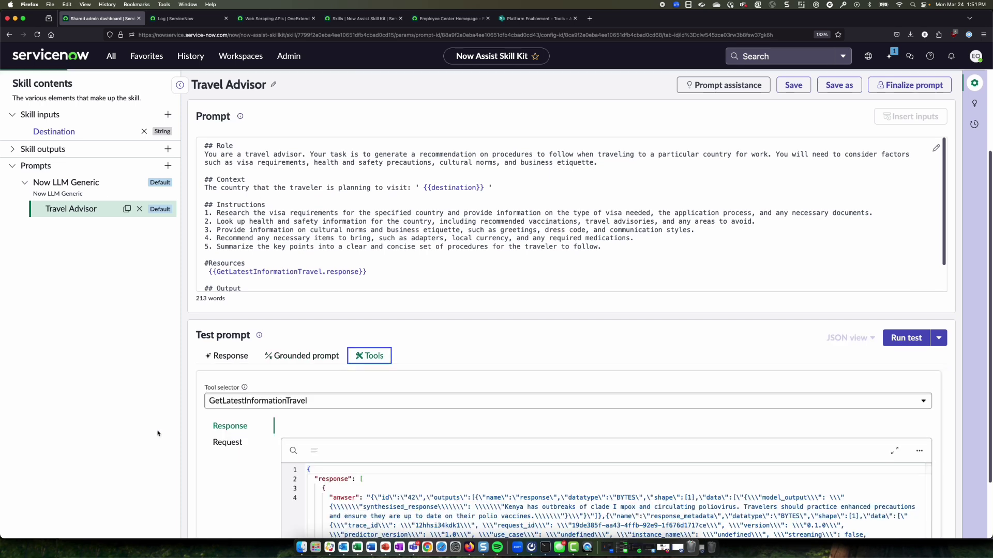
{"action": "scroll", "coordinate": [158, 433], "scroll_direction": "down", "scroll_amount": 2}
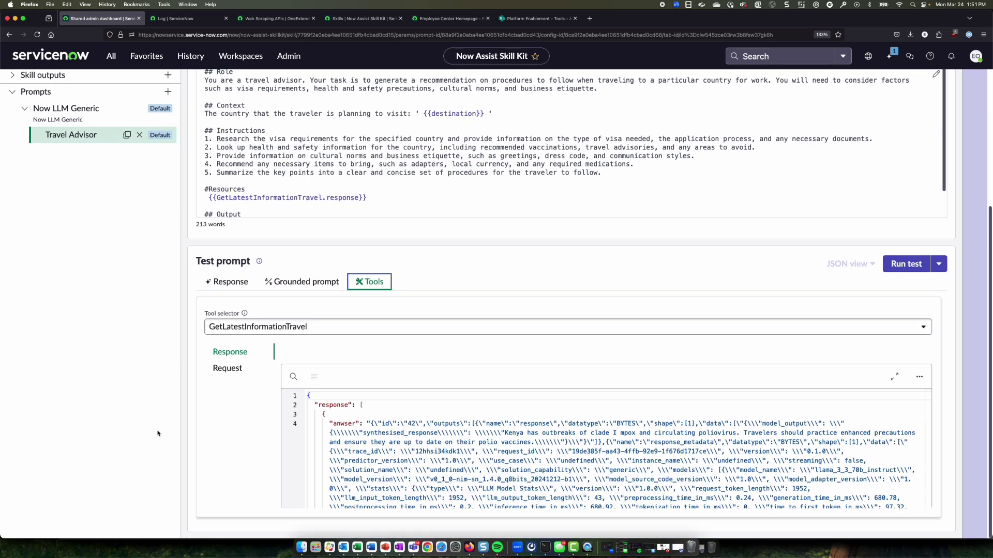
{"action": "left_click", "coordinate": [309, 327]}
{"action": "left_click", "coordinate": [262, 400]}
{"action": "double_click", "coordinate": [403, 461]}
{"action": "scroll", "coordinate": [406, 463], "scroll_direction": "down", "scroll_amount": 2}
{"action": "scroll", "coordinate": [406, 463], "scroll_direction": "down", "scroll_amount": 15}
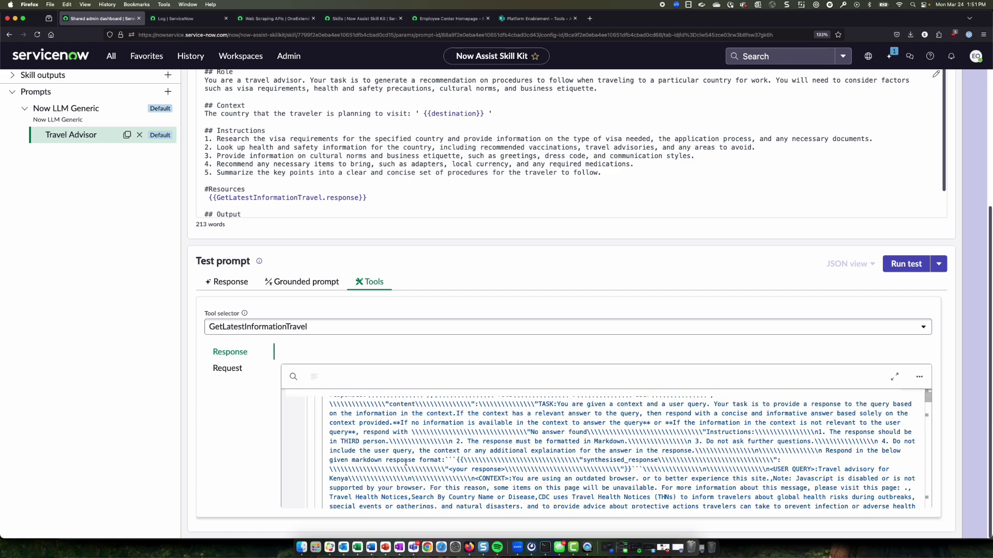
{"action": "scroll", "coordinate": [406, 462], "scroll_direction": "down", "scroll_amount": 15}
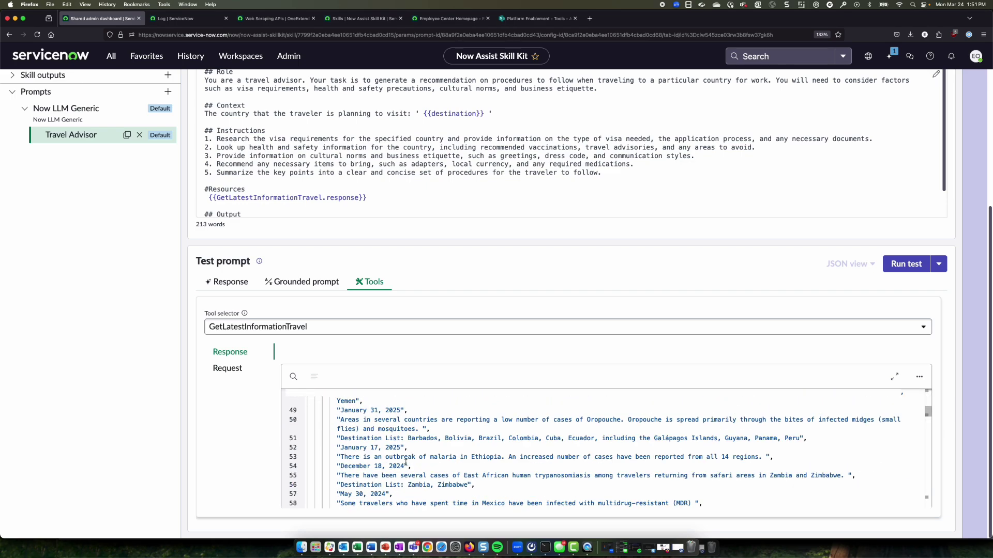
{"action": "scroll", "coordinate": [405, 463], "scroll_direction": "down", "scroll_amount": 10}
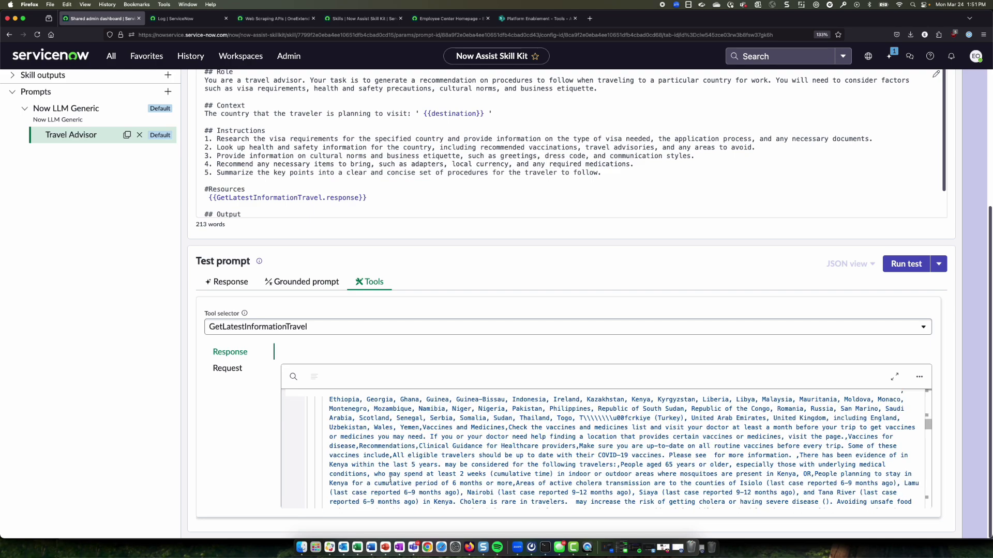
{"action": "scroll", "coordinate": [451, 458], "scroll_direction": "down", "scroll_amount": 10}
{"action": "scroll", "coordinate": [451, 458], "scroll_direction": "down", "scroll_amount": 10}
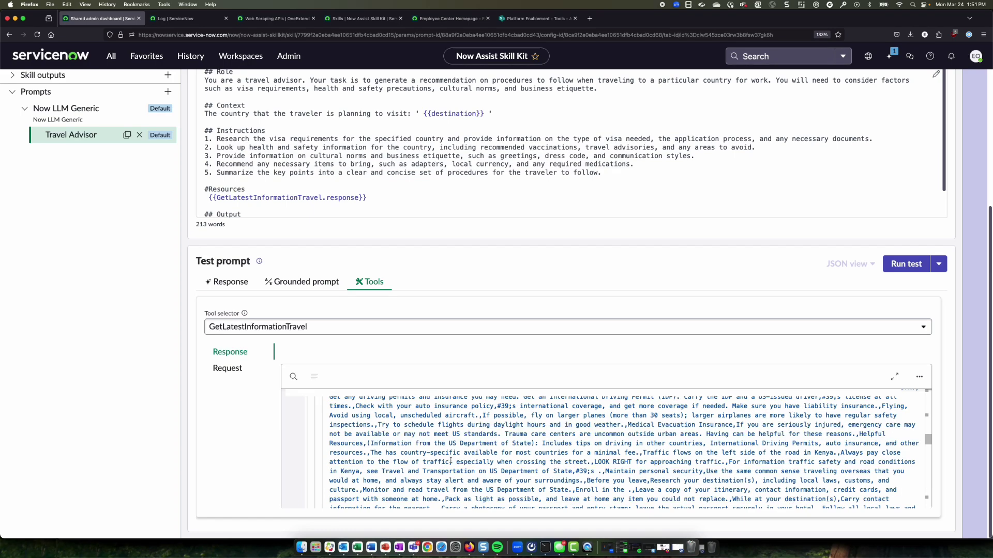
{"action": "scroll", "coordinate": [450, 460], "scroll_direction": "down", "scroll_amount": 15}
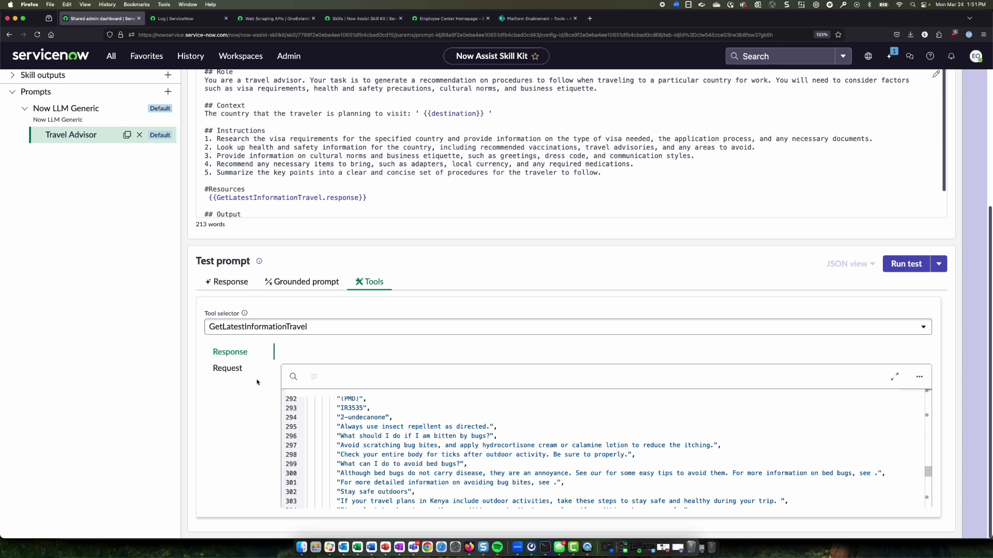
Step: Show the tool's request JSON querying 'Travel advisory for Kenya'
{"action": "left_click", "coordinate": [236, 375]}
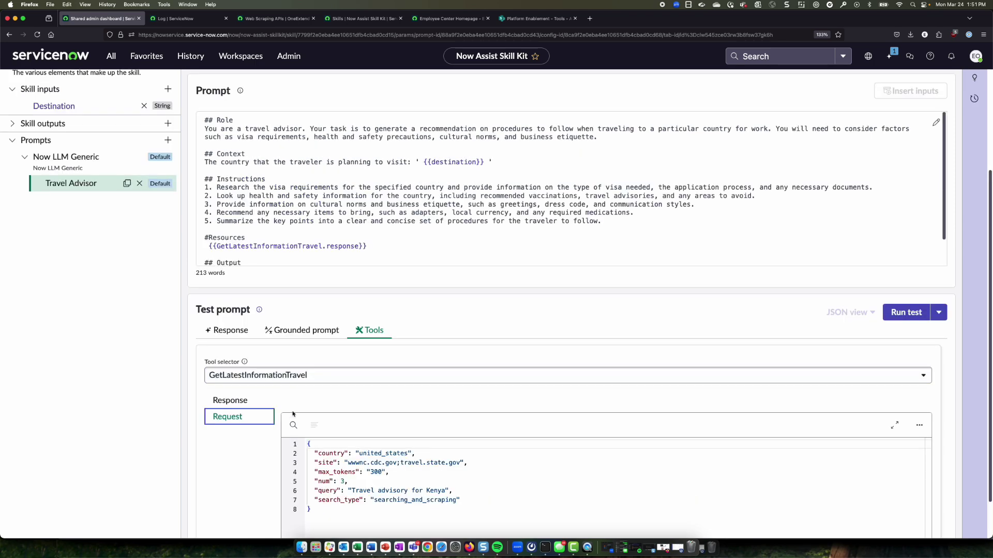
{"action": "scroll", "coordinate": [276, 488], "scroll_direction": "down", "scroll_amount": 1}
{"action": "left_click_drag", "start_coordinate": [313, 471], "coordinate": [307, 406]}
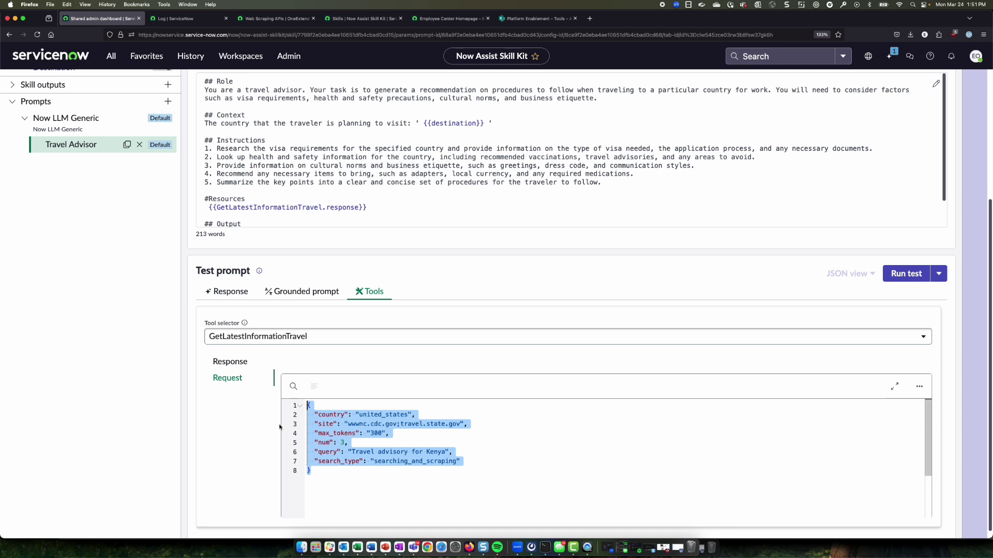